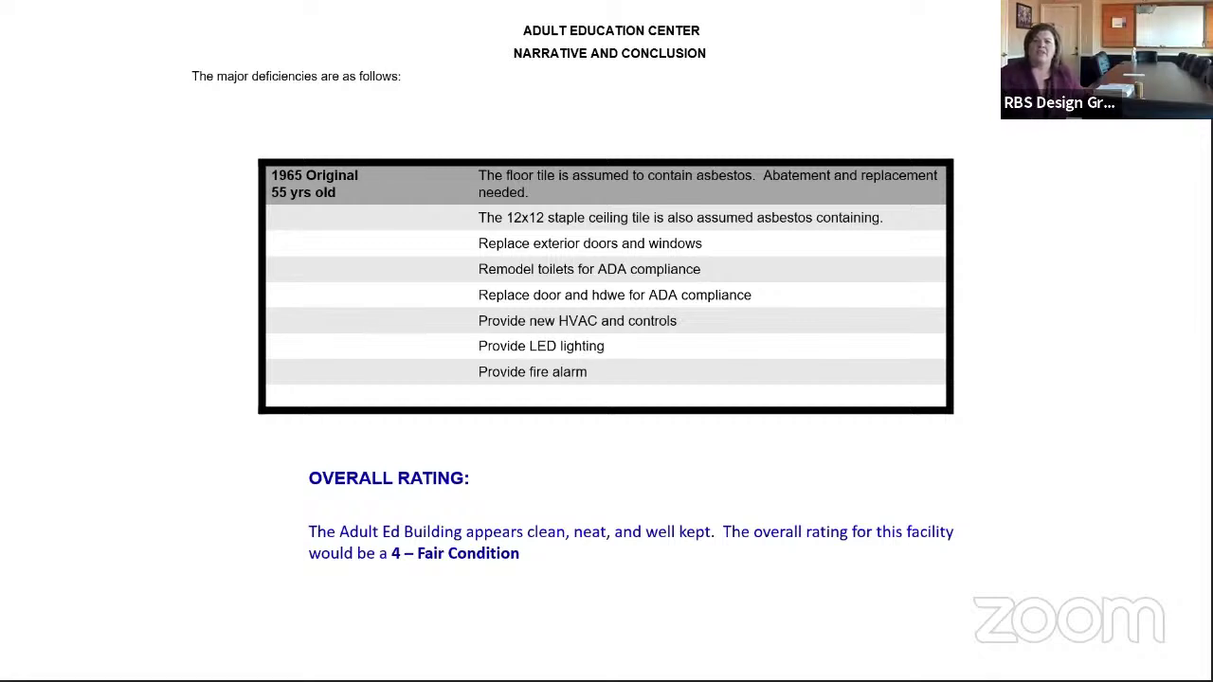
Step: Exit the facility survey slideshow and open the A-10 Draft Plan 1-12-21 workbook from the Corr folder
{"action": "key", "text": "Right"}
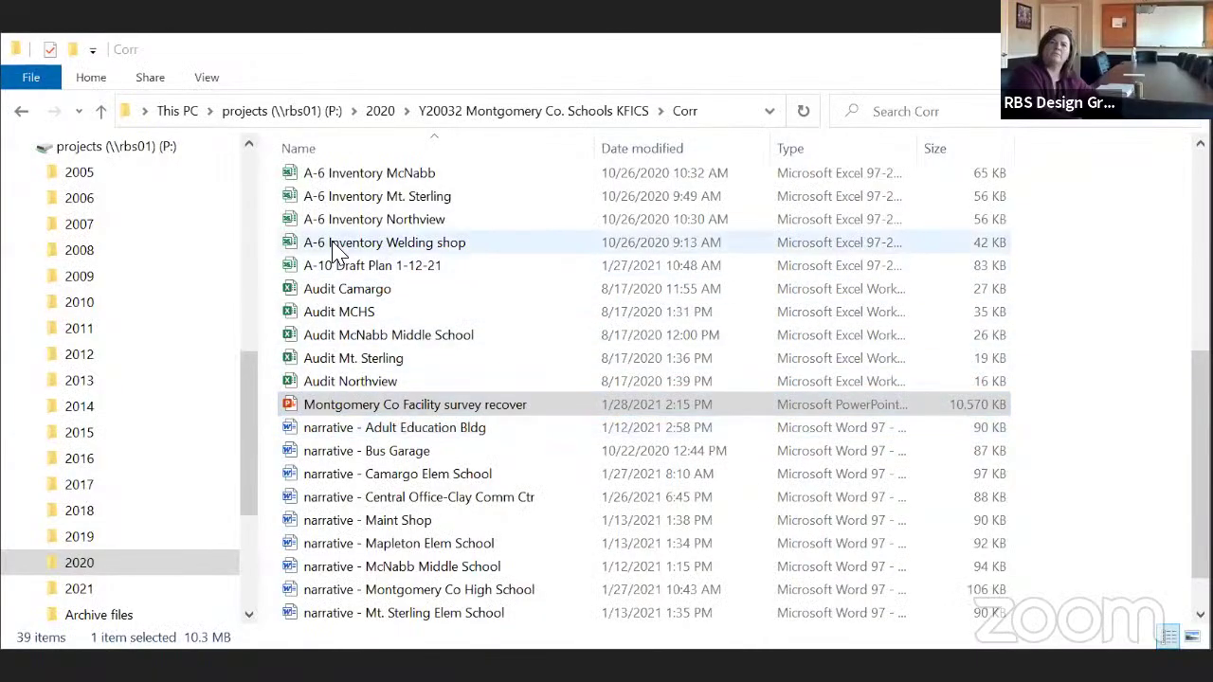
{"action": "double_click", "coordinate": [338, 267]}
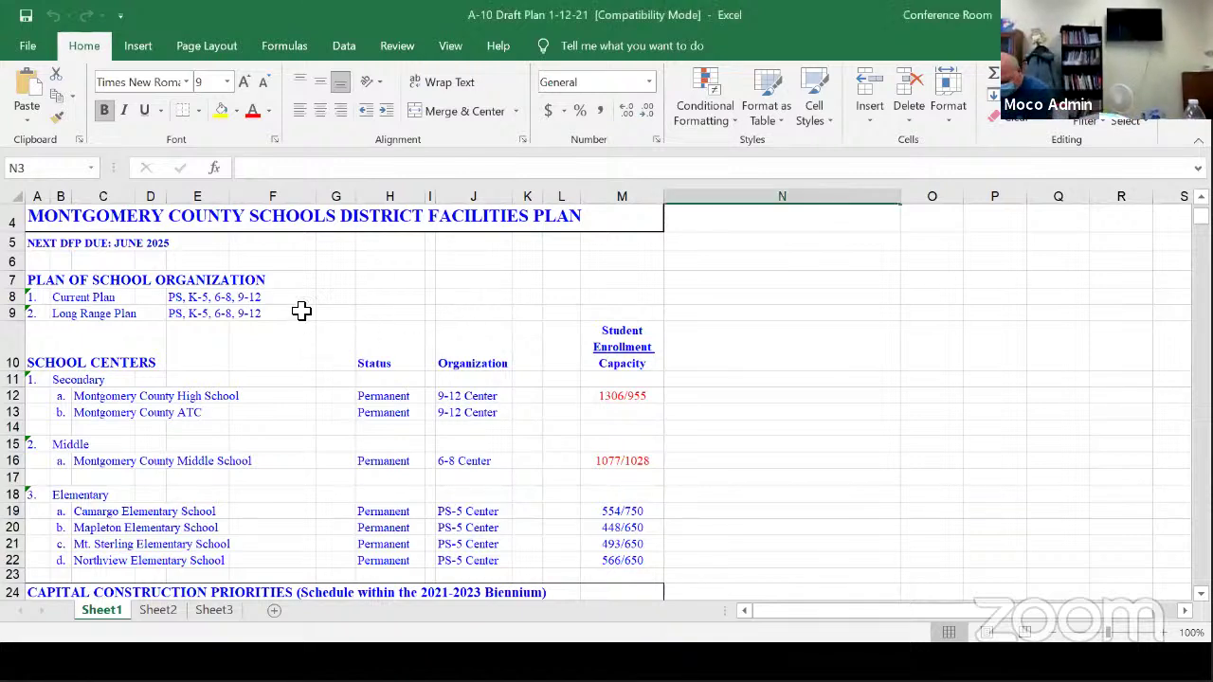
Step: Review the plan of school organization, the school centers' enrollment and capacity, and the capital construction priorities for the 2021-2023 biennium
{"action": "left_click", "coordinate": [331, 297]}
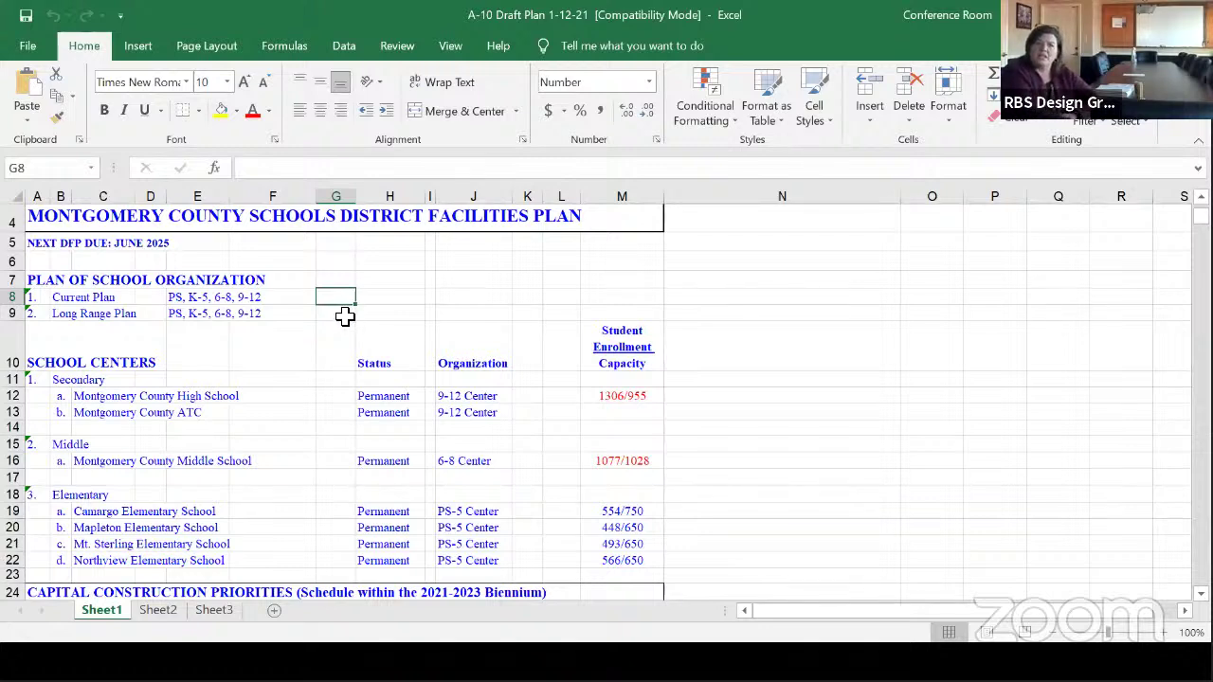
{"action": "left_click", "coordinate": [343, 313]}
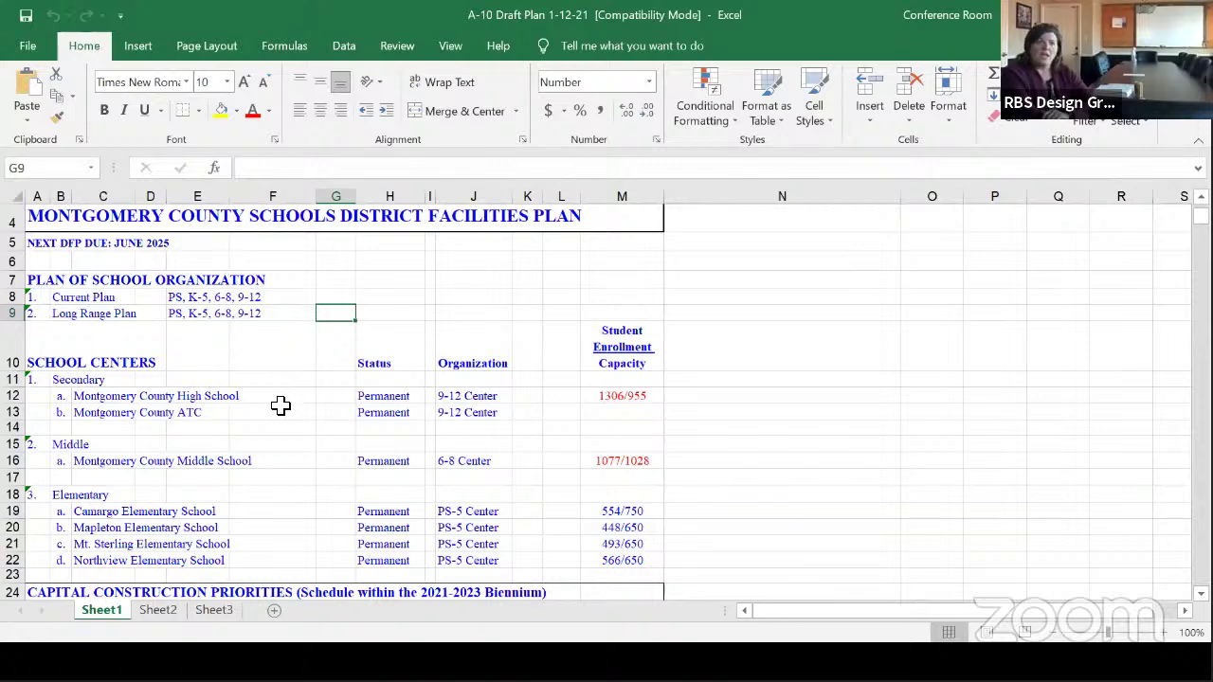
{"action": "scroll", "coordinate": [280, 405], "scroll_direction": "down", "scroll_amount": 1}
{"action": "scroll", "coordinate": [280, 406], "scroll_direction": "down", "scroll_amount": 1}
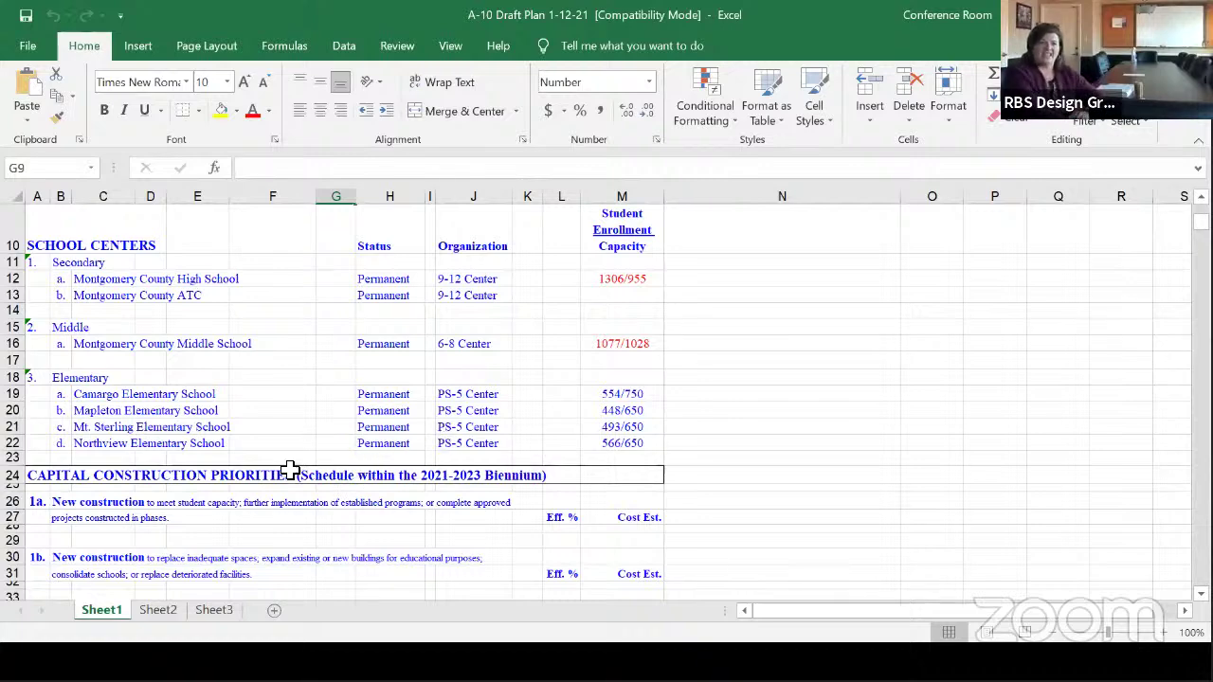
{"action": "scroll", "coordinate": [288, 452], "scroll_direction": "down", "scroll_amount": 1}
{"action": "scroll", "coordinate": [288, 452], "scroll_direction": "down", "scroll_amount": 3}
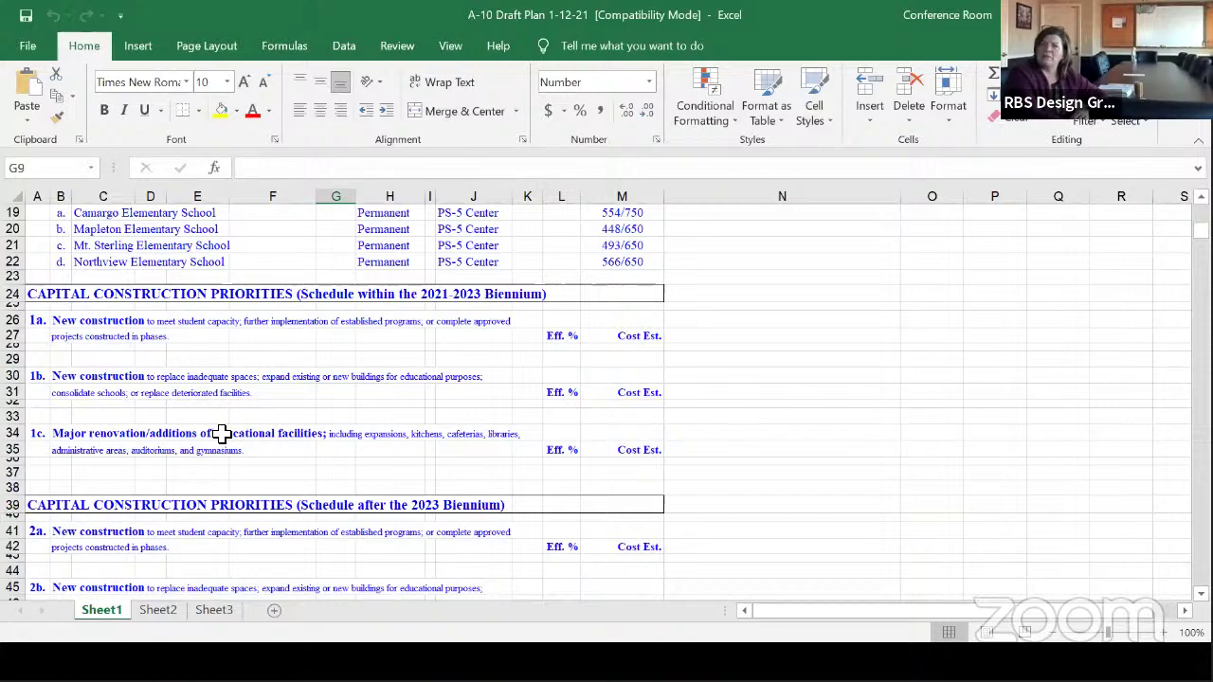
{"action": "scroll", "coordinate": [227, 428], "scroll_direction": "down", "scroll_amount": 1}
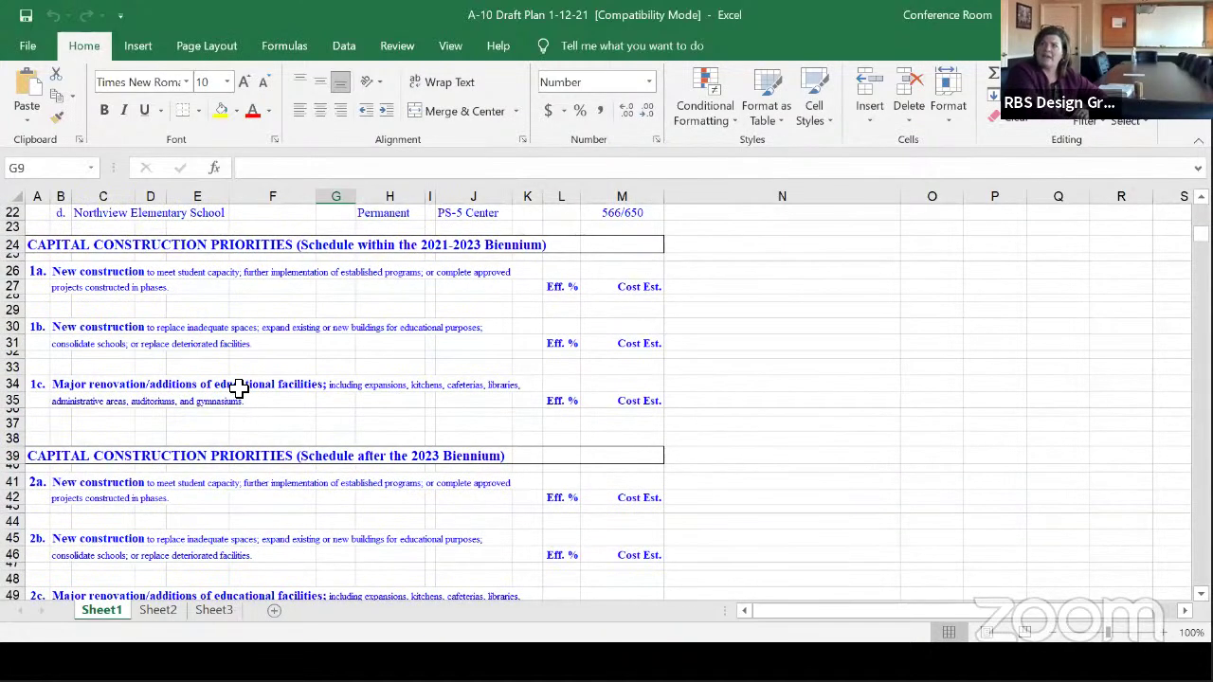
{"action": "scroll", "coordinate": [238, 388], "scroll_direction": "down", "scroll_amount": 4}
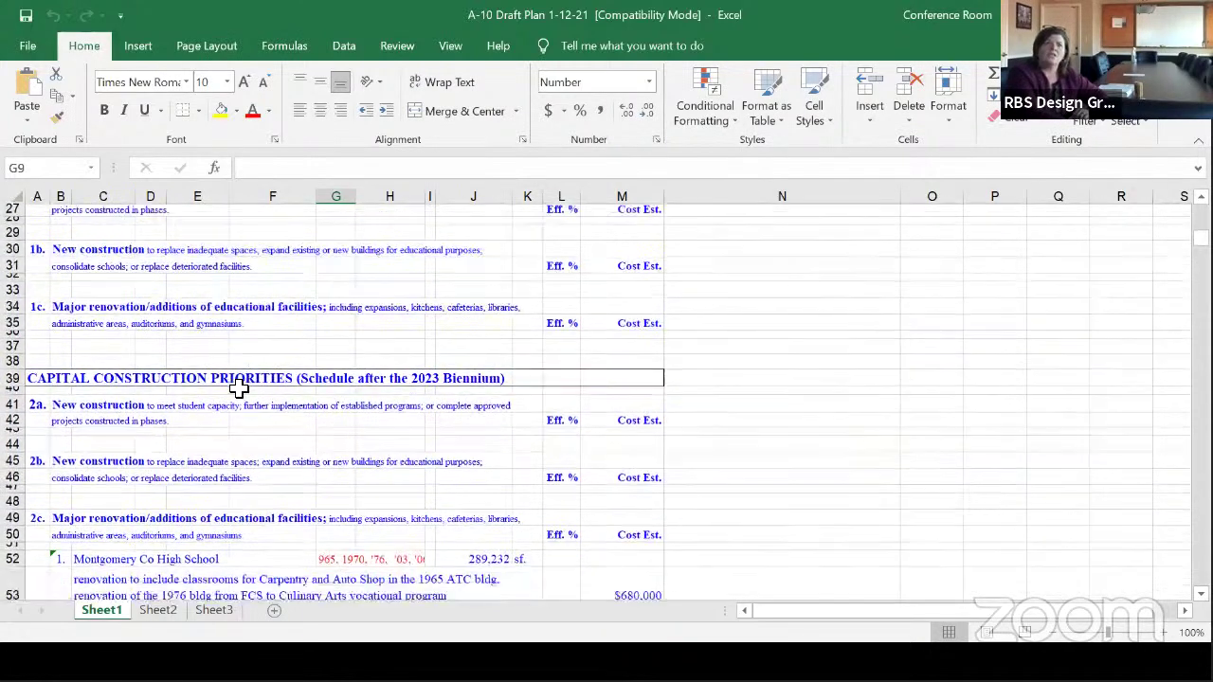
{"action": "scroll", "coordinate": [237, 394], "scroll_direction": "down", "scroll_amount": 1}
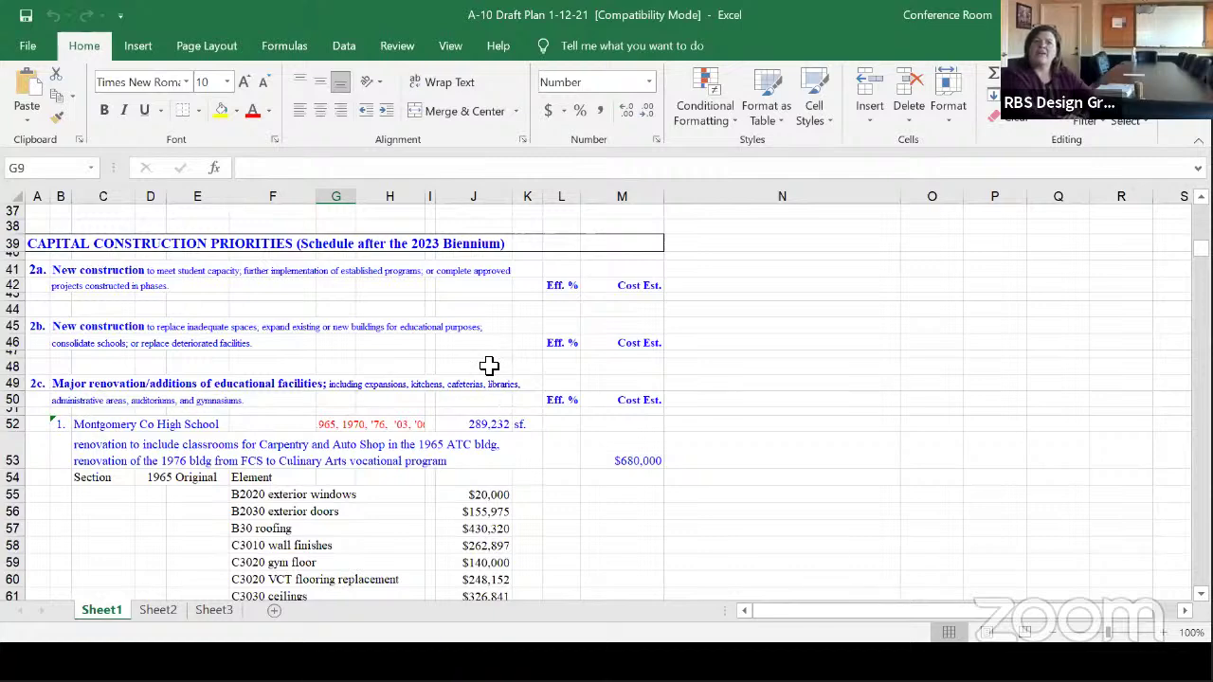
Step: Examine the section 2c major renovation costs for Montgomery Co High School by building section, including the proposed new classrooms and greenhouse
{"action": "scroll", "coordinate": [490, 364], "scroll_direction": "down", "scroll_amount": 2}
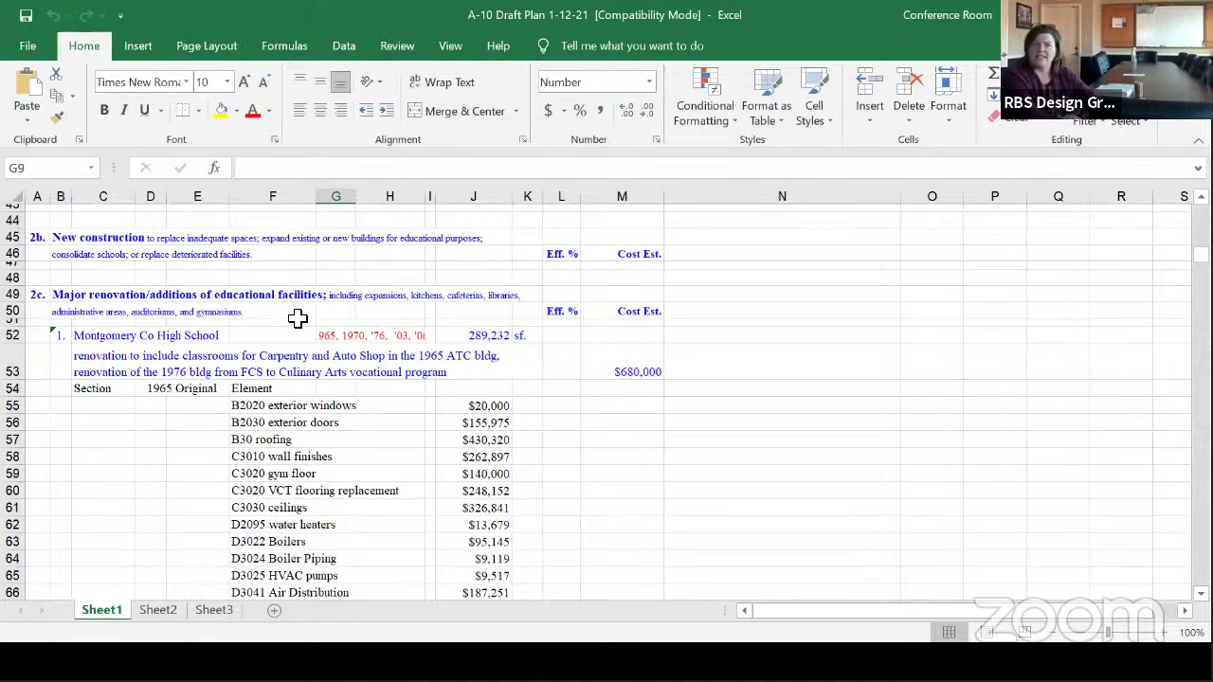
{"action": "scroll", "coordinate": [297, 319], "scroll_direction": "down", "scroll_amount": 1}
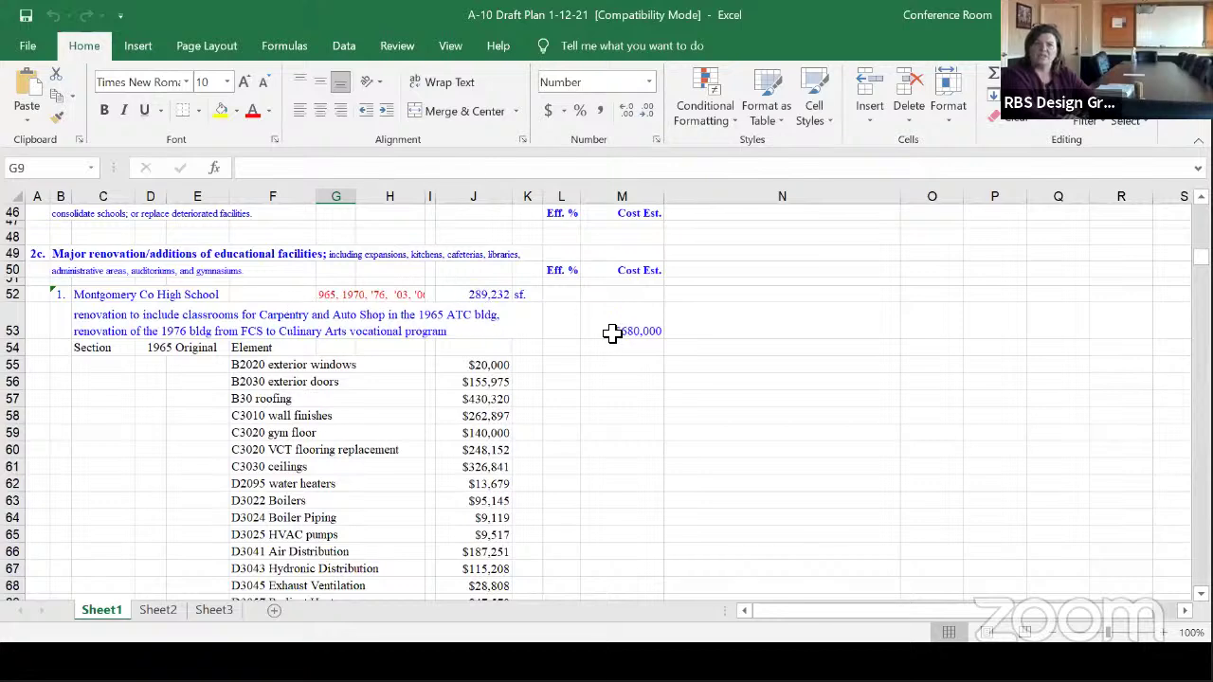
{"action": "scroll", "coordinate": [612, 336], "scroll_direction": "down", "scroll_amount": 1}
{"action": "scroll", "coordinate": [612, 336], "scroll_direction": "down", "scroll_amount": 2}
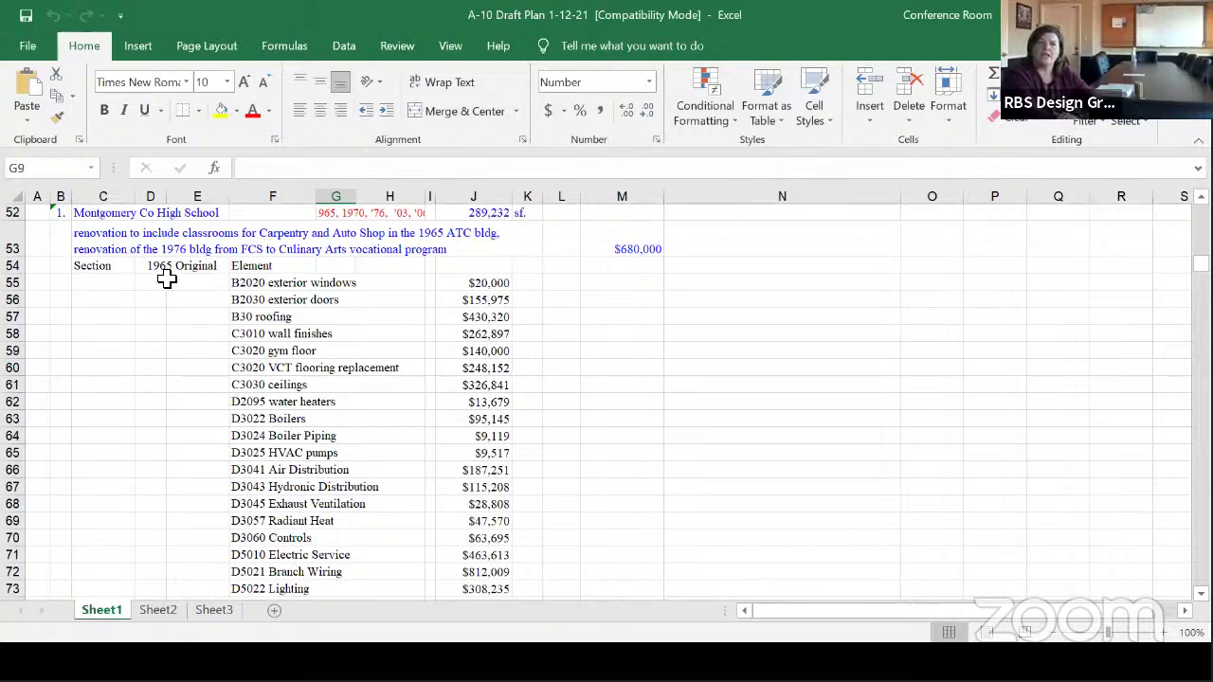
{"action": "scroll", "coordinate": [169, 302], "scroll_direction": "down", "scroll_amount": 5}
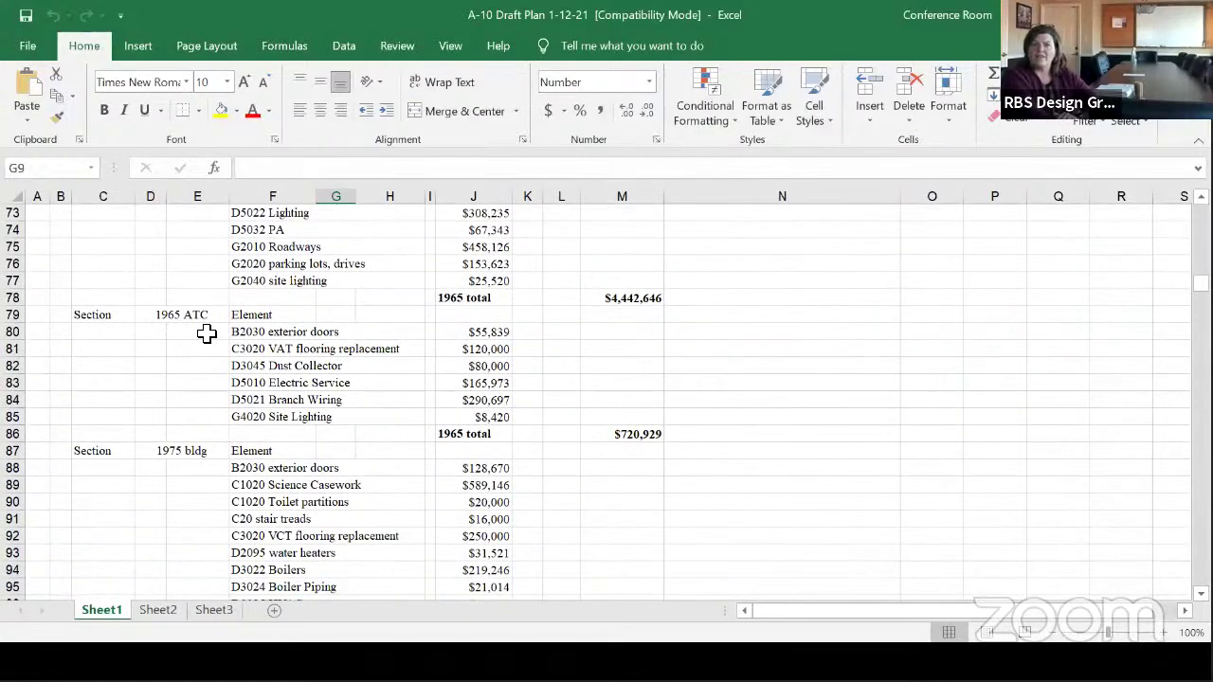
{"action": "scroll", "coordinate": [201, 341], "scroll_direction": "down", "scroll_amount": 4}
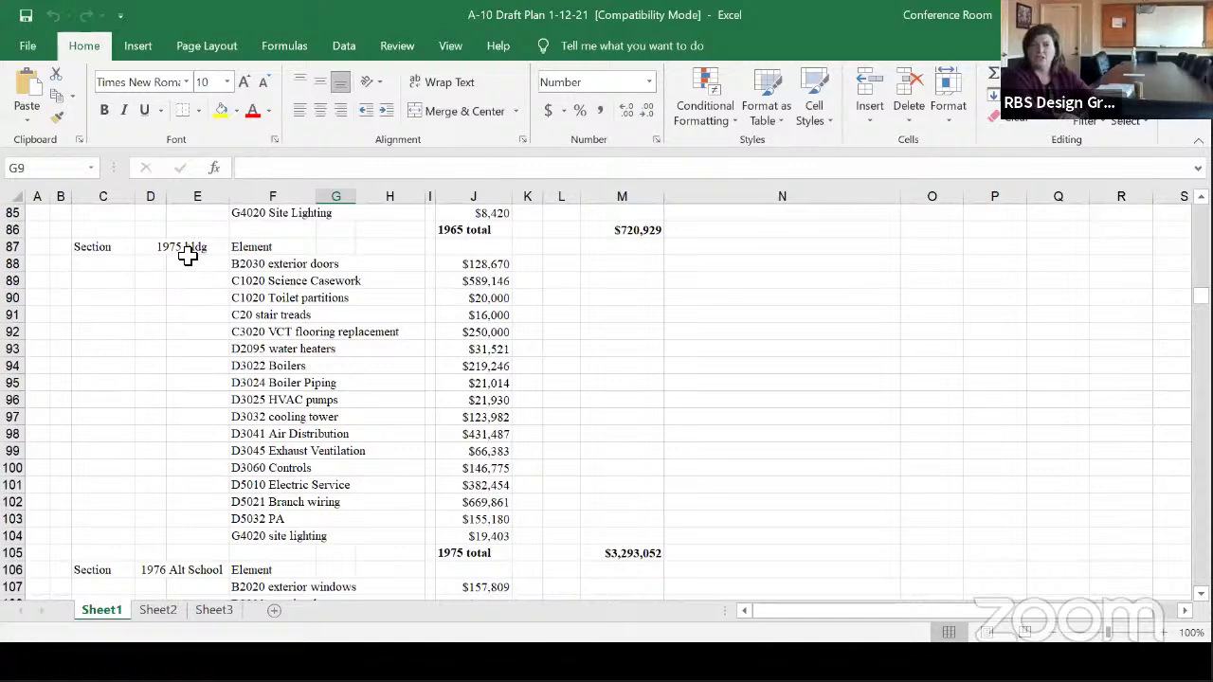
{"action": "scroll", "coordinate": [192, 278], "scroll_direction": "down", "scroll_amount": 6}
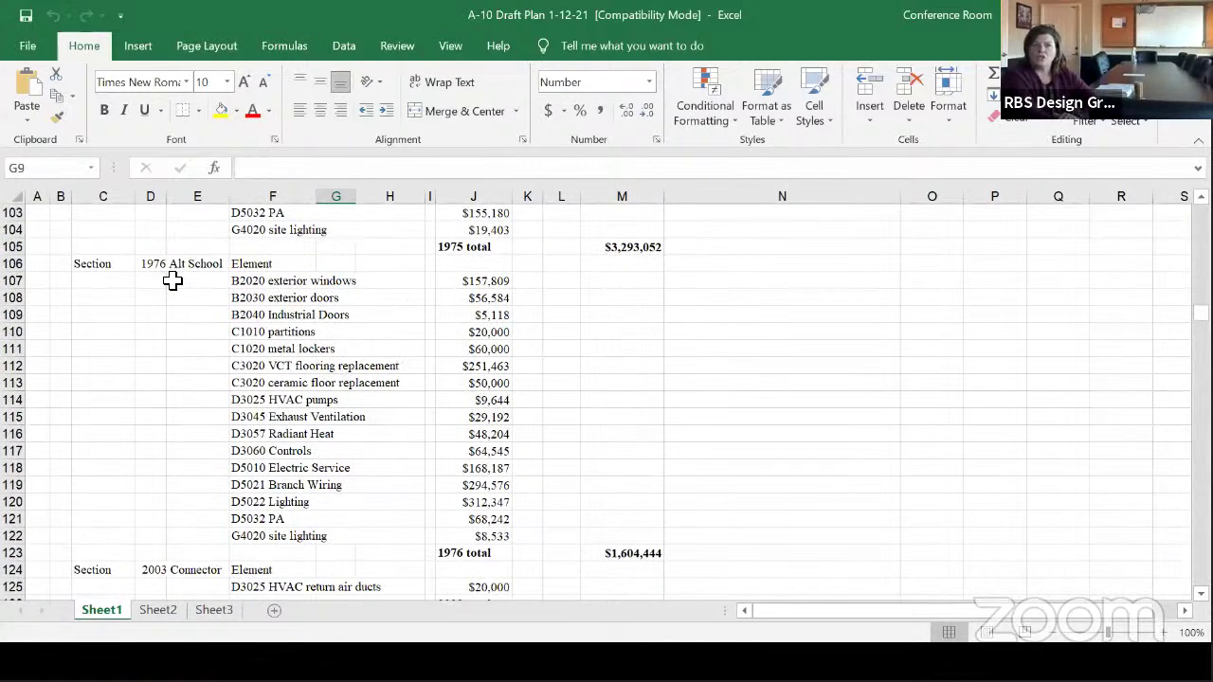
{"action": "scroll", "coordinate": [173, 279], "scroll_direction": "down", "scroll_amount": 6}
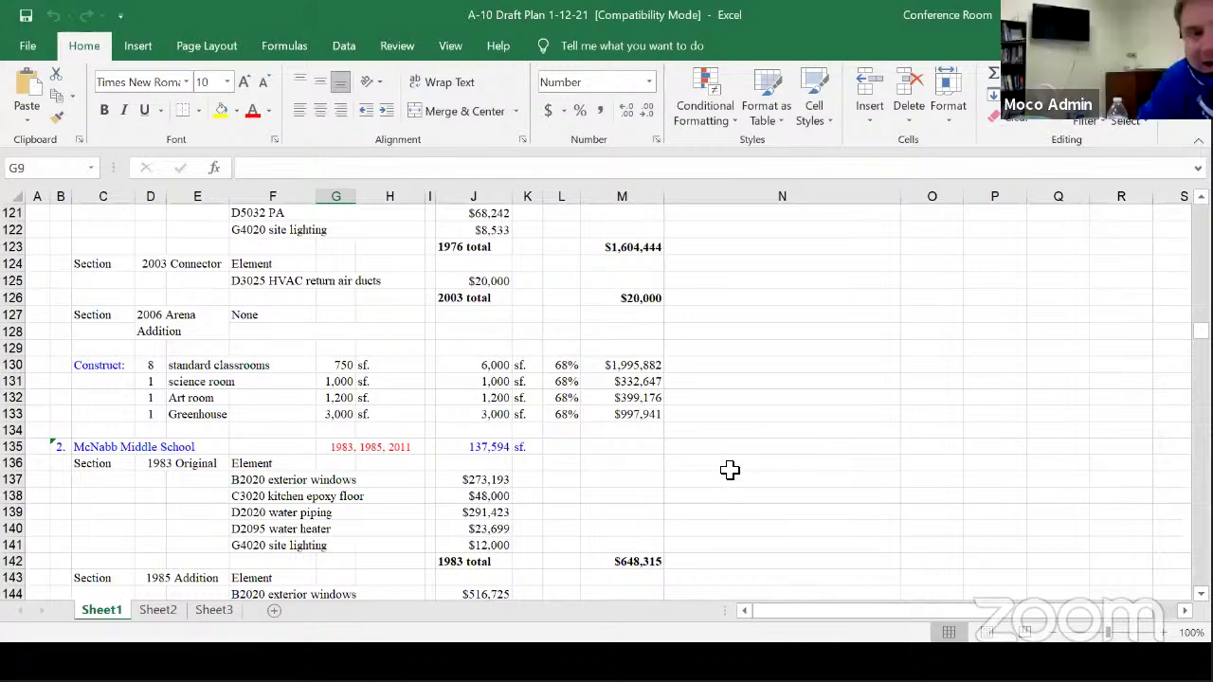
{"action": "scroll", "coordinate": [728, 463], "scroll_direction": "up", "scroll_amount": 1}
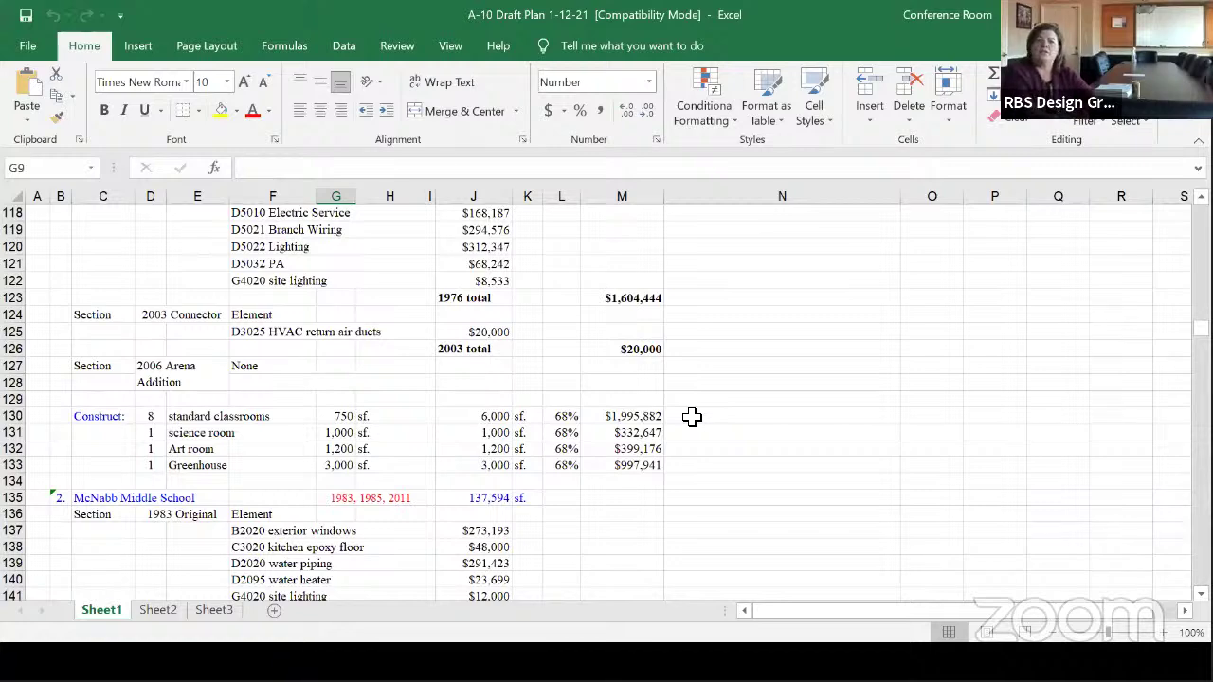
Step: Examine the section 2c renovation and construction costs for McNabb Middle School and Camargo Elementary School
{"action": "scroll", "coordinate": [697, 489], "scroll_direction": "down", "scroll_amount": 5}
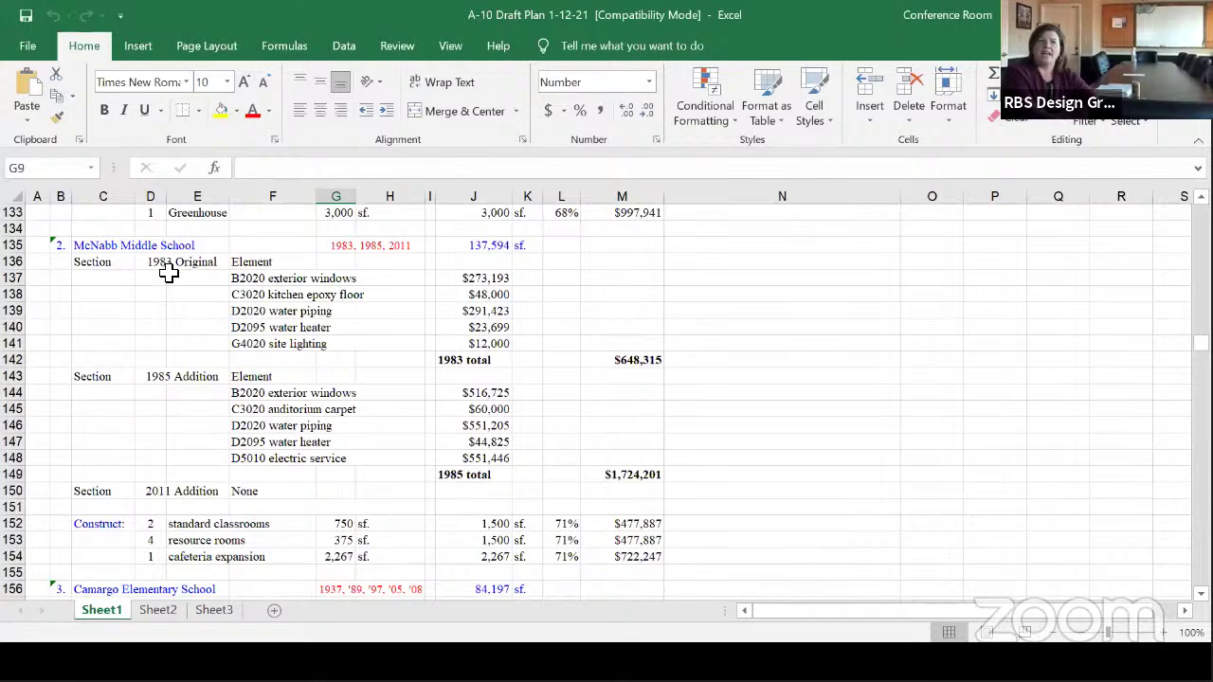
{"action": "scroll", "coordinate": [189, 402], "scroll_direction": "down", "scroll_amount": 4}
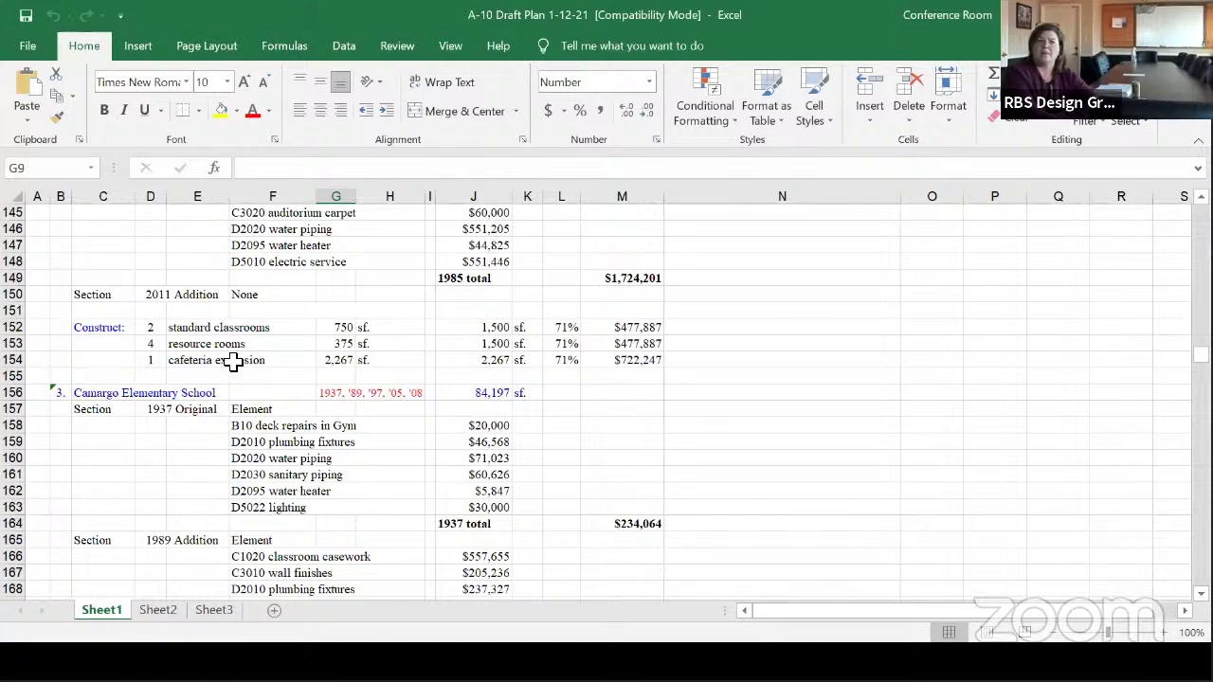
{"action": "scroll", "coordinate": [184, 417], "scroll_direction": "down", "scroll_amount": 3}
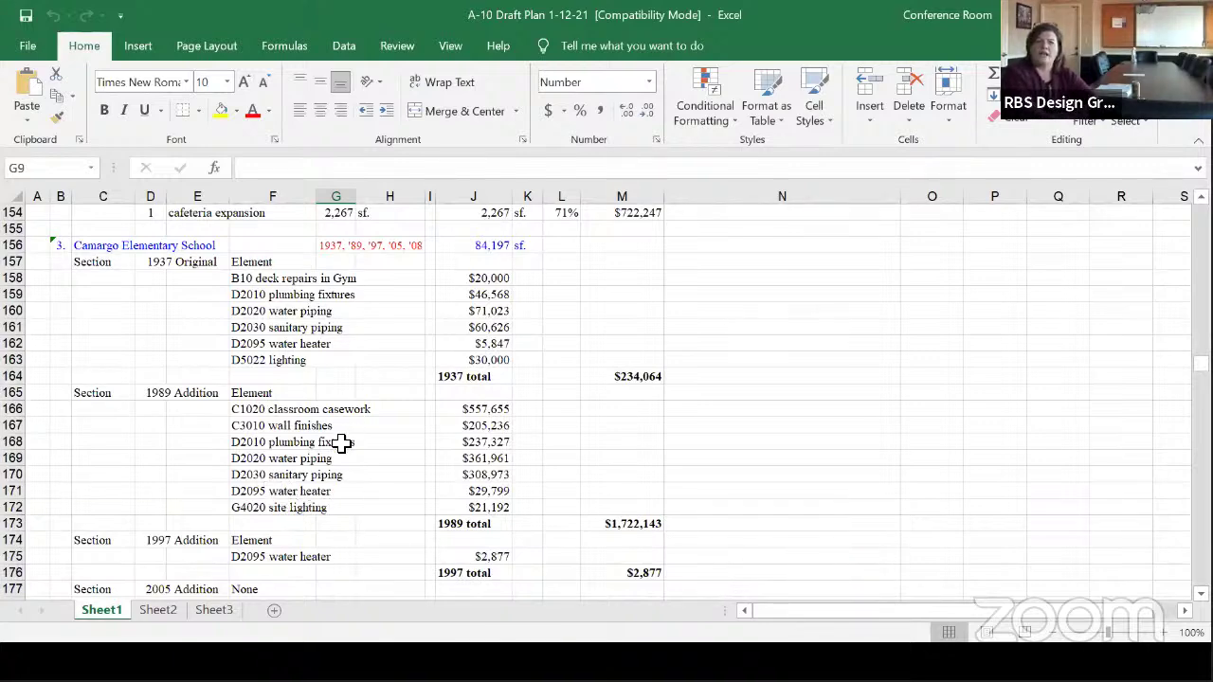
{"action": "scroll", "coordinate": [333, 469], "scroll_direction": "down", "scroll_amount": 2}
{"action": "scroll", "coordinate": [334, 468], "scroll_direction": "down", "scroll_amount": 3}
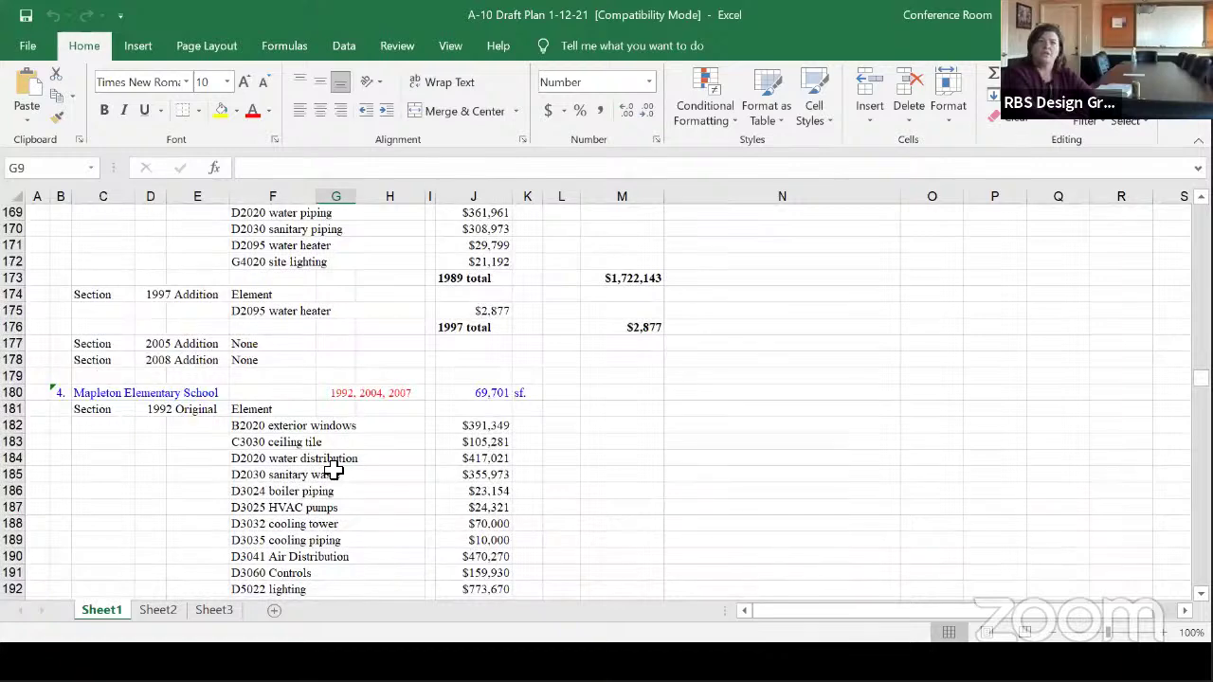
Step: Examine the section 2c renovation costs for Mapleton and Mt. Sterling Elementary Schools, the Welding shop and the Adult Education Building
{"action": "scroll", "coordinate": [284, 450], "scroll_direction": "down", "scroll_amount": 1}
{"action": "scroll", "coordinate": [284, 450], "scroll_direction": "down", "scroll_amount": 3}
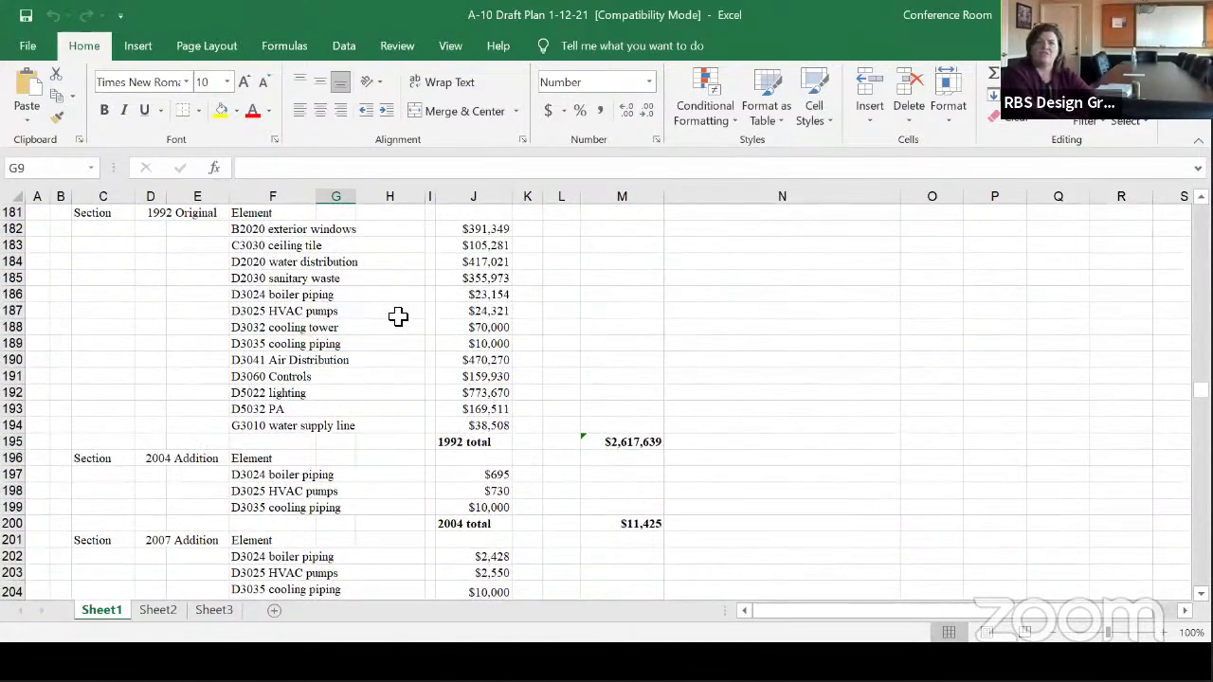
{"action": "scroll", "coordinate": [368, 394], "scroll_direction": "down", "scroll_amount": 3}
{"action": "scroll", "coordinate": [363, 404], "scroll_direction": "down", "scroll_amount": 1}
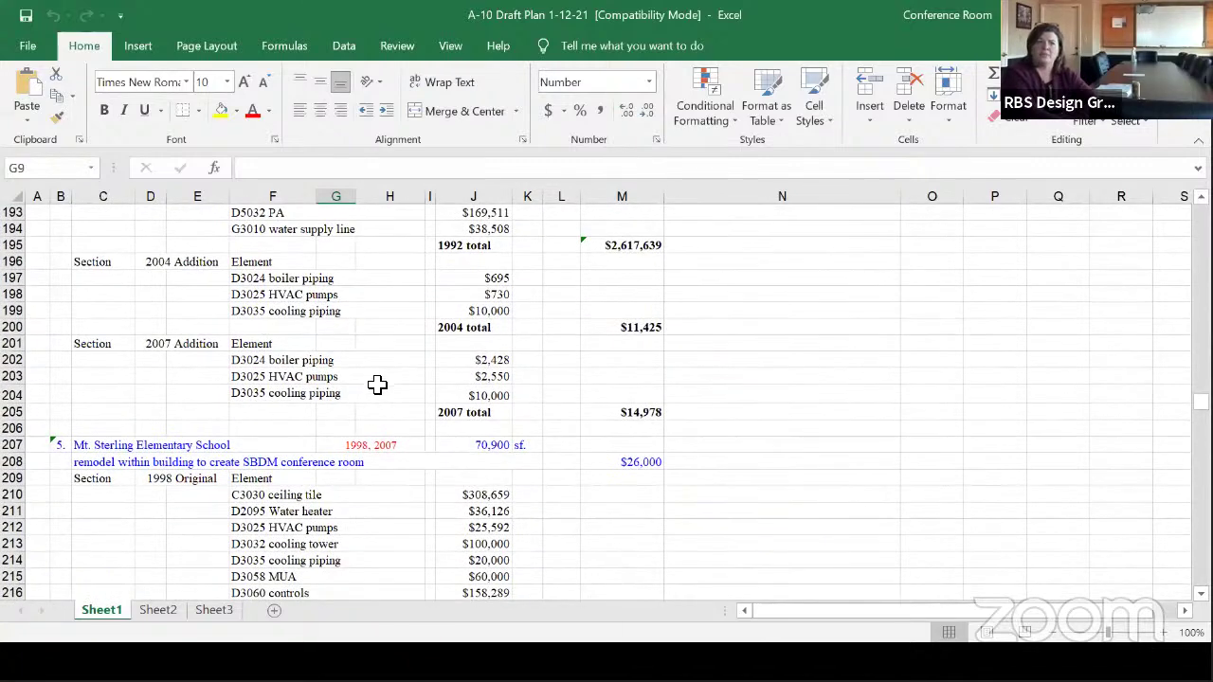
{"action": "scroll", "coordinate": [348, 343], "scroll_direction": "up", "scroll_amount": 5}
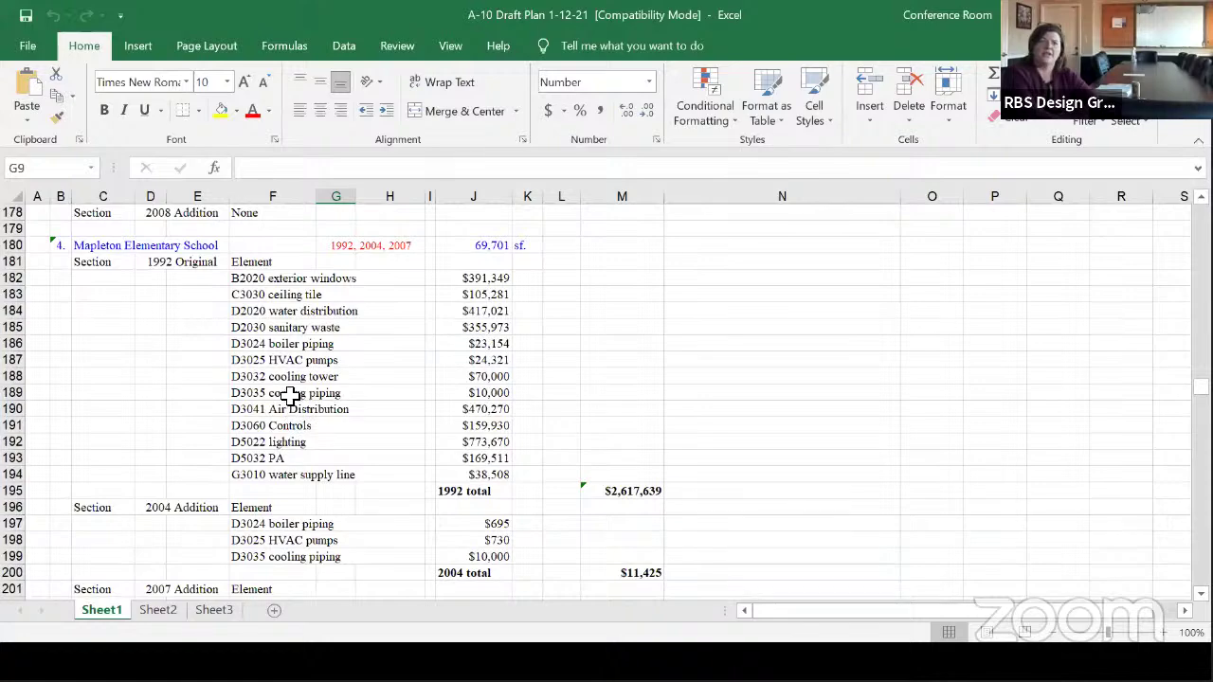
{"action": "scroll", "coordinate": [294, 390], "scroll_direction": "down", "scroll_amount": 6}
{"action": "scroll", "coordinate": [290, 390], "scroll_direction": "down", "scroll_amount": 1}
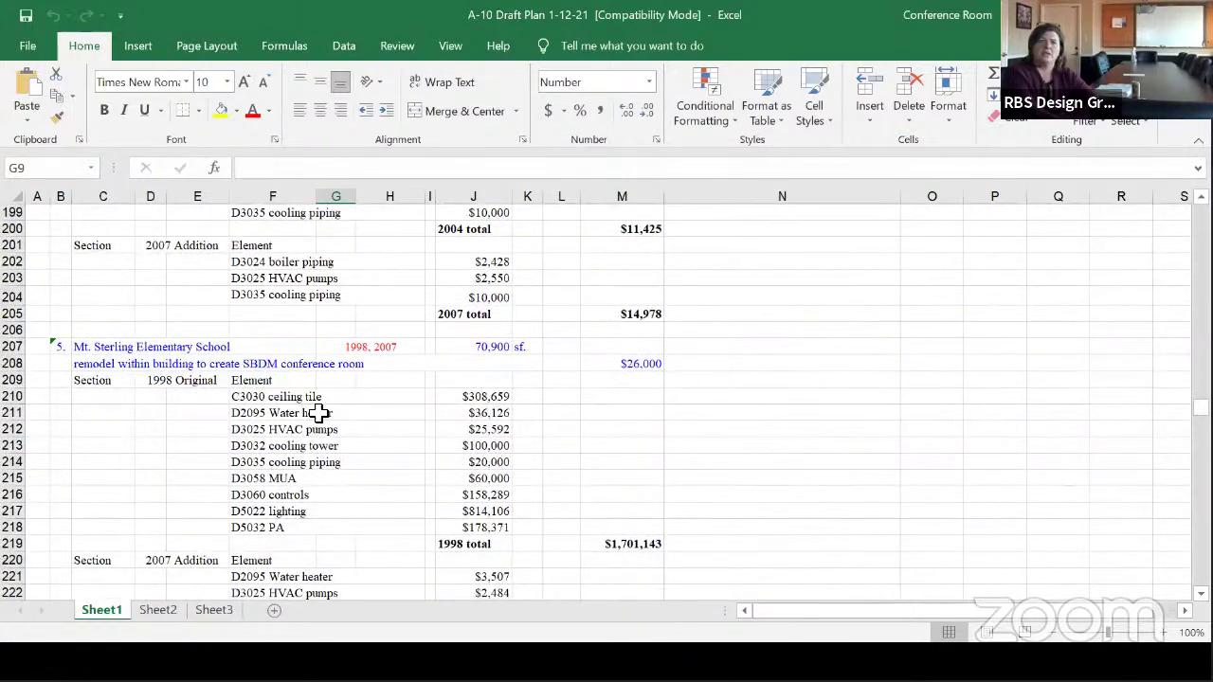
{"action": "scroll", "coordinate": [341, 432], "scroll_direction": "down", "scroll_amount": 7}
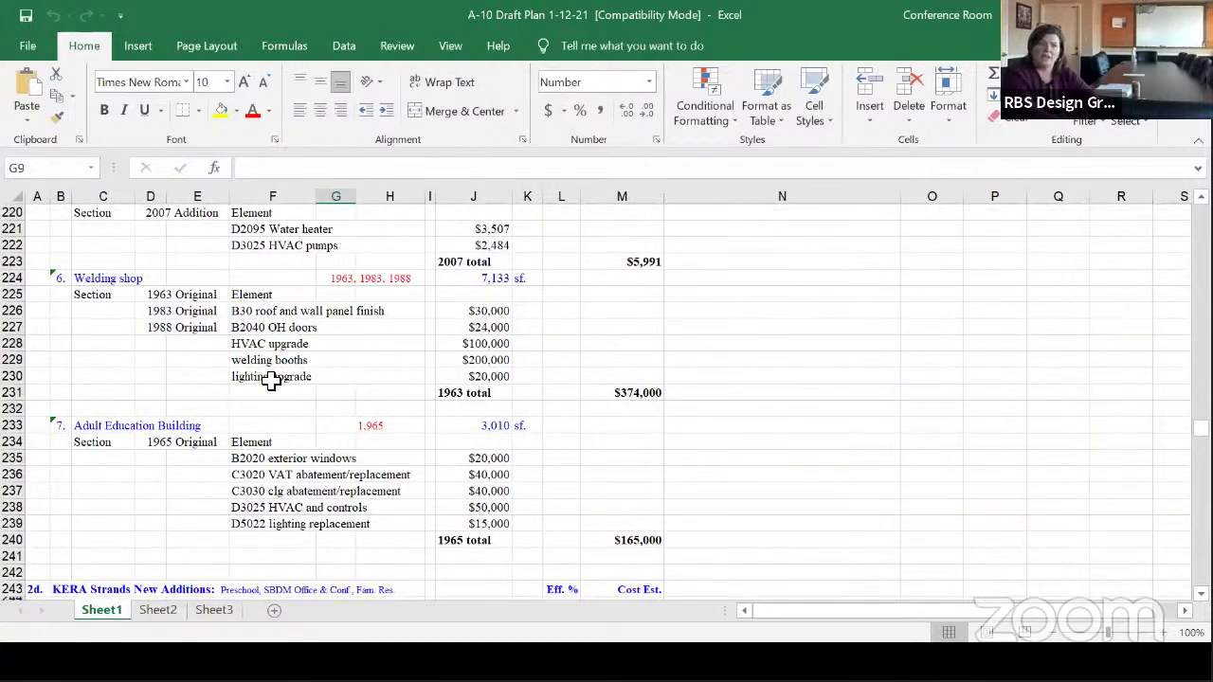
{"action": "scroll", "coordinate": [346, 368], "scroll_direction": "down", "scroll_amount": 3}
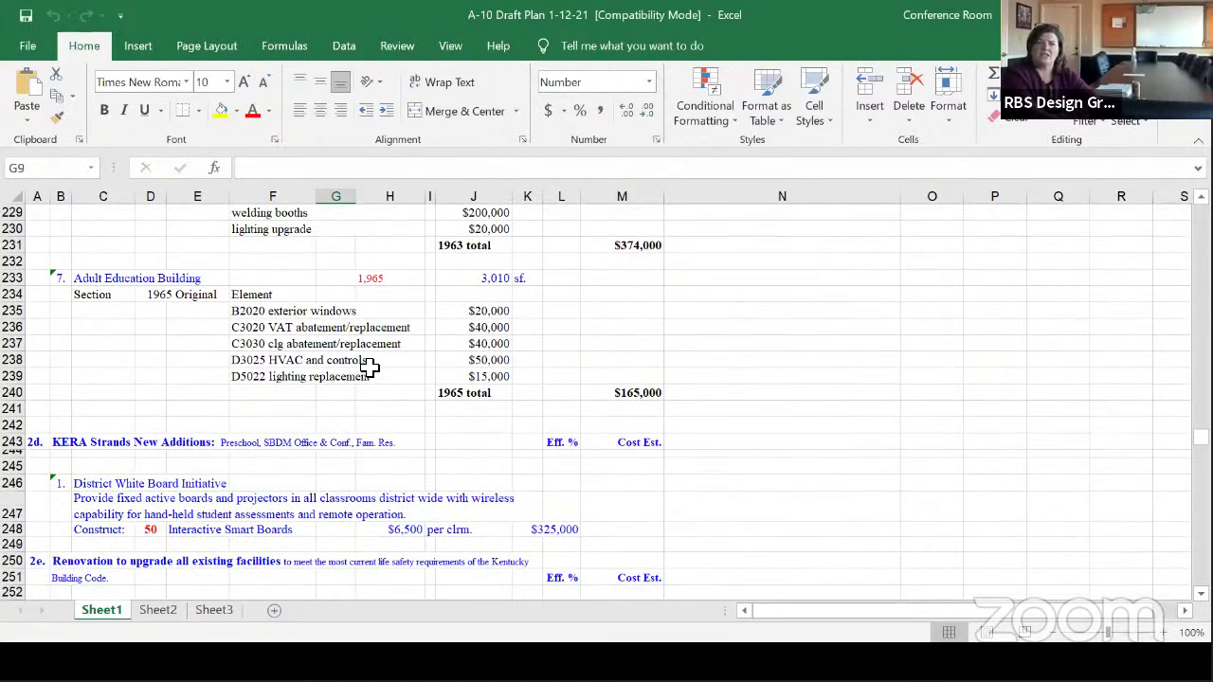
Step: Review the District White Board Initiative in 2d, the life safety upgrades in 2e and the accessibility upgrades in 2f for each school
{"action": "scroll", "coordinate": [319, 390], "scroll_direction": "down", "scroll_amount": 4}
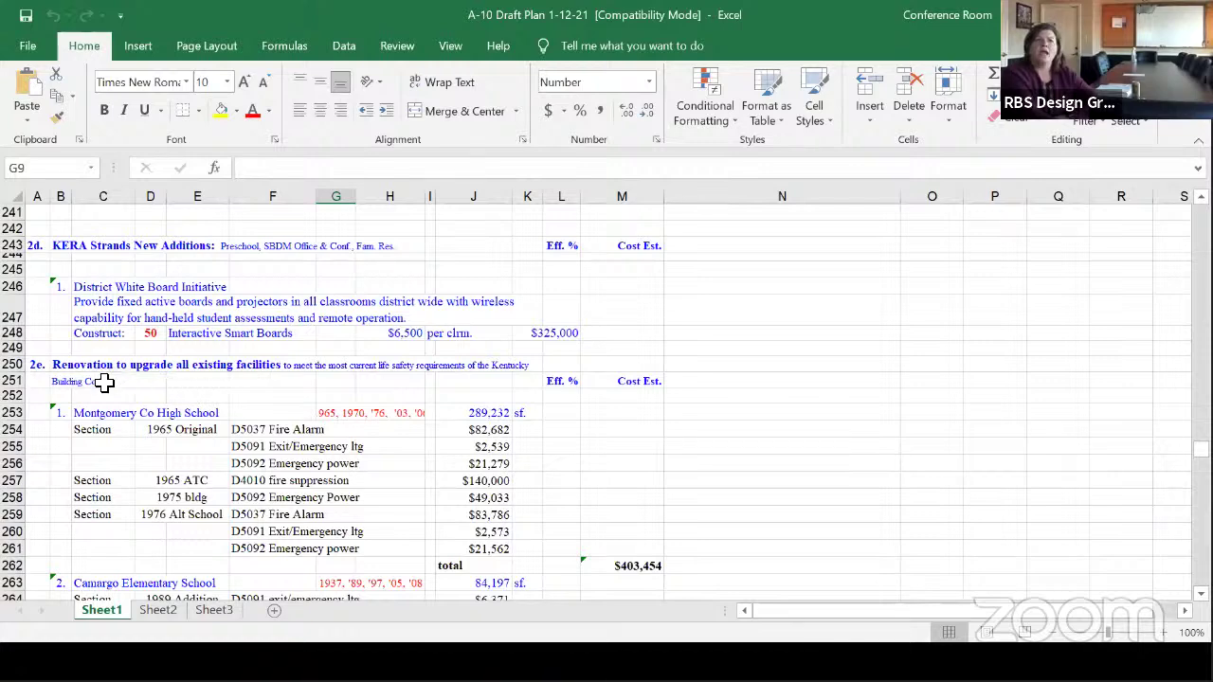
{"action": "scroll", "coordinate": [103, 376], "scroll_direction": "down", "scroll_amount": 2}
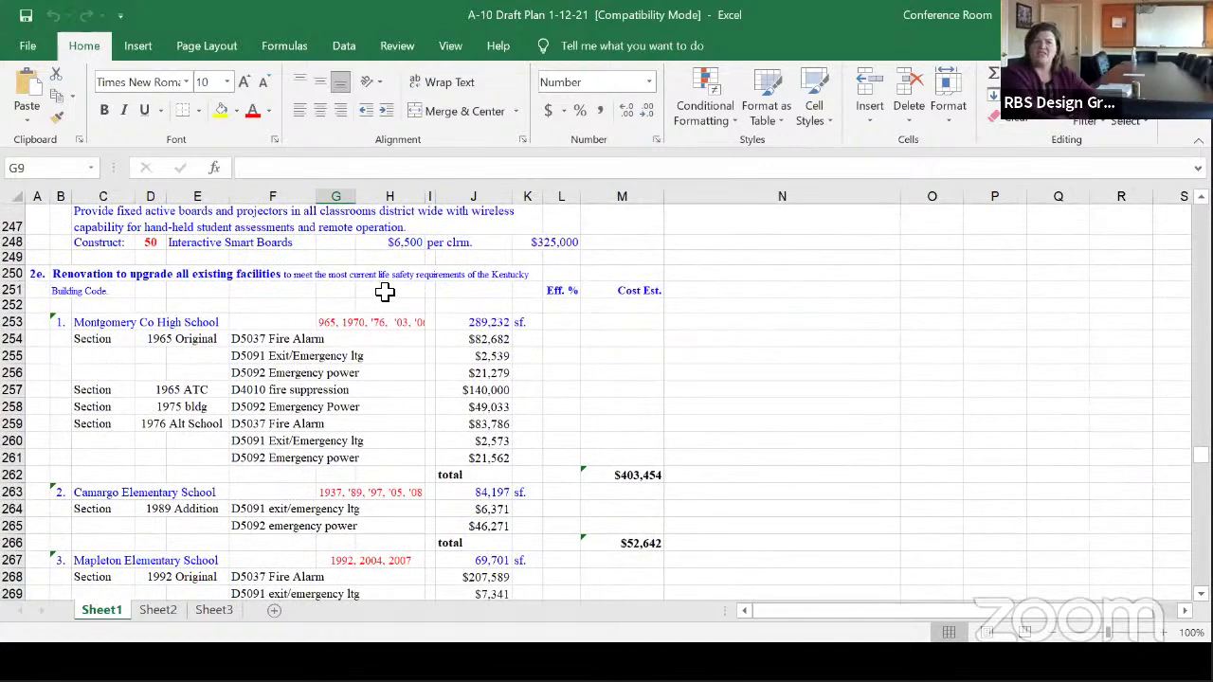
{"action": "scroll", "coordinate": [382, 292], "scroll_direction": "down", "scroll_amount": 1}
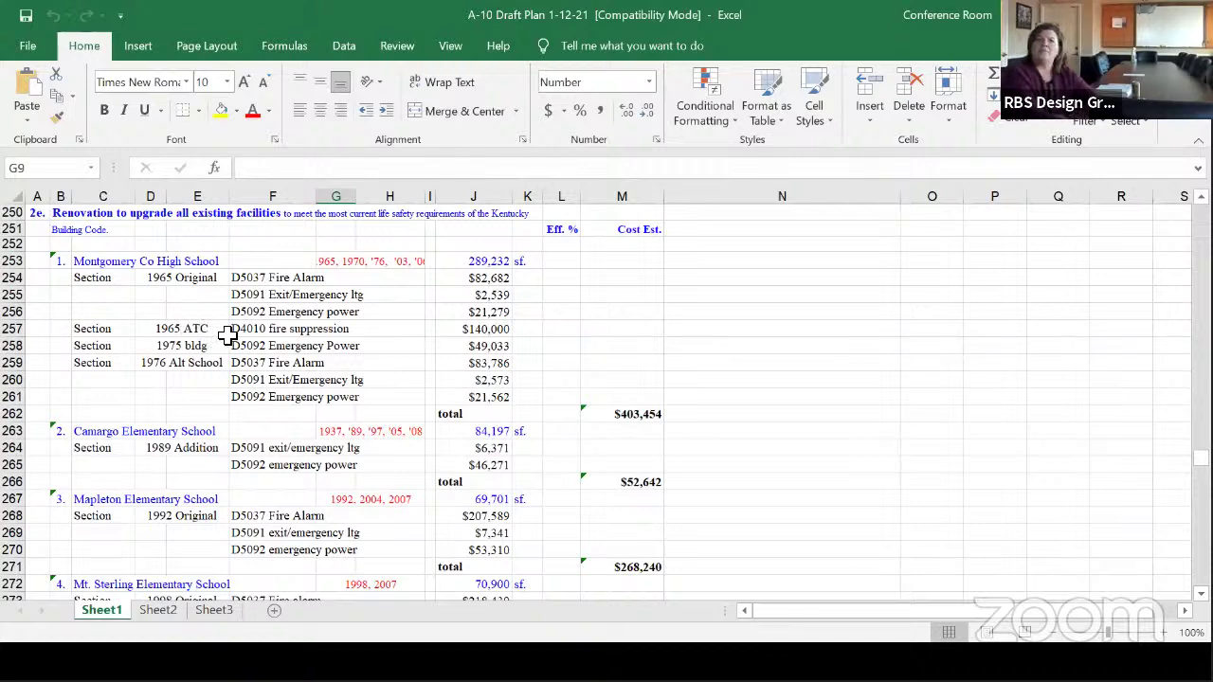
{"action": "left_click", "coordinate": [188, 312]}
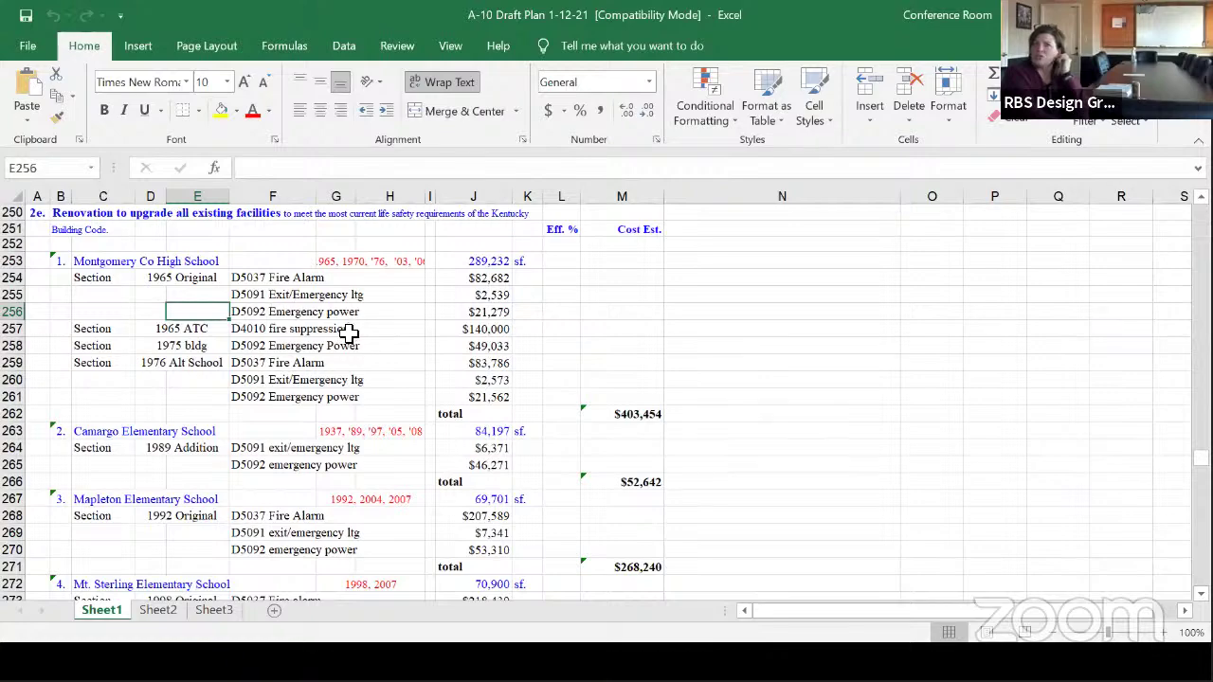
{"action": "scroll", "coordinate": [433, 339], "scroll_direction": "down", "scroll_amount": 3}
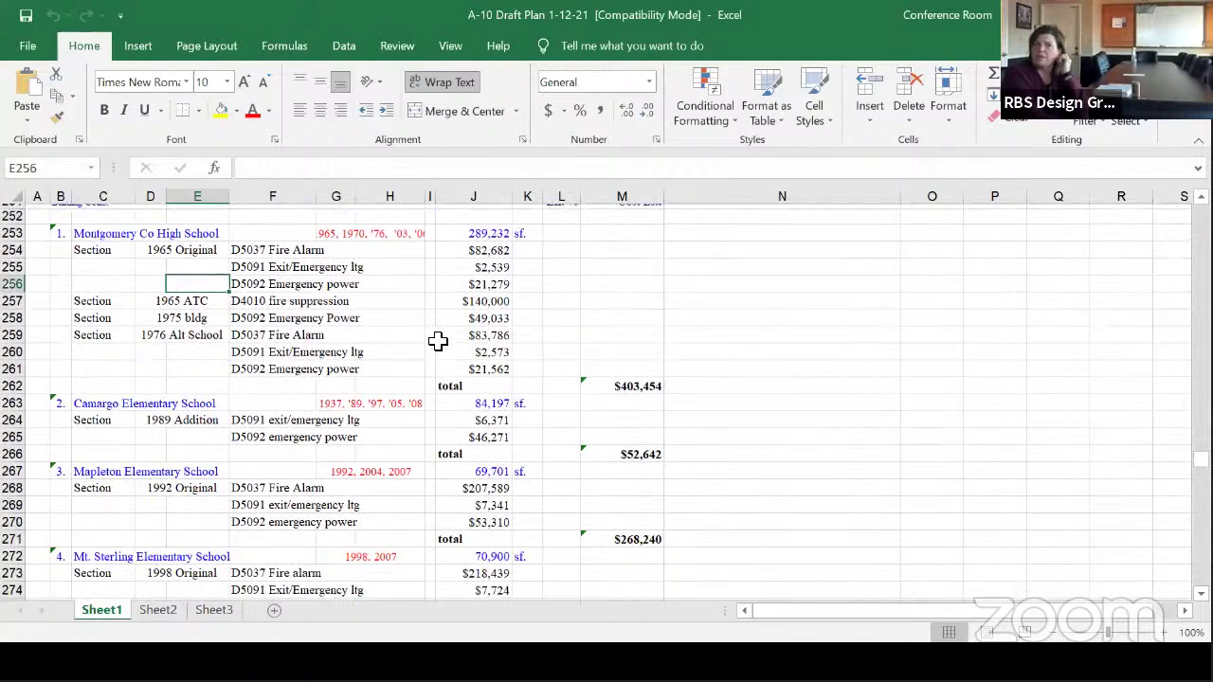
{"action": "scroll", "coordinate": [325, 375], "scroll_direction": "down", "scroll_amount": 3}
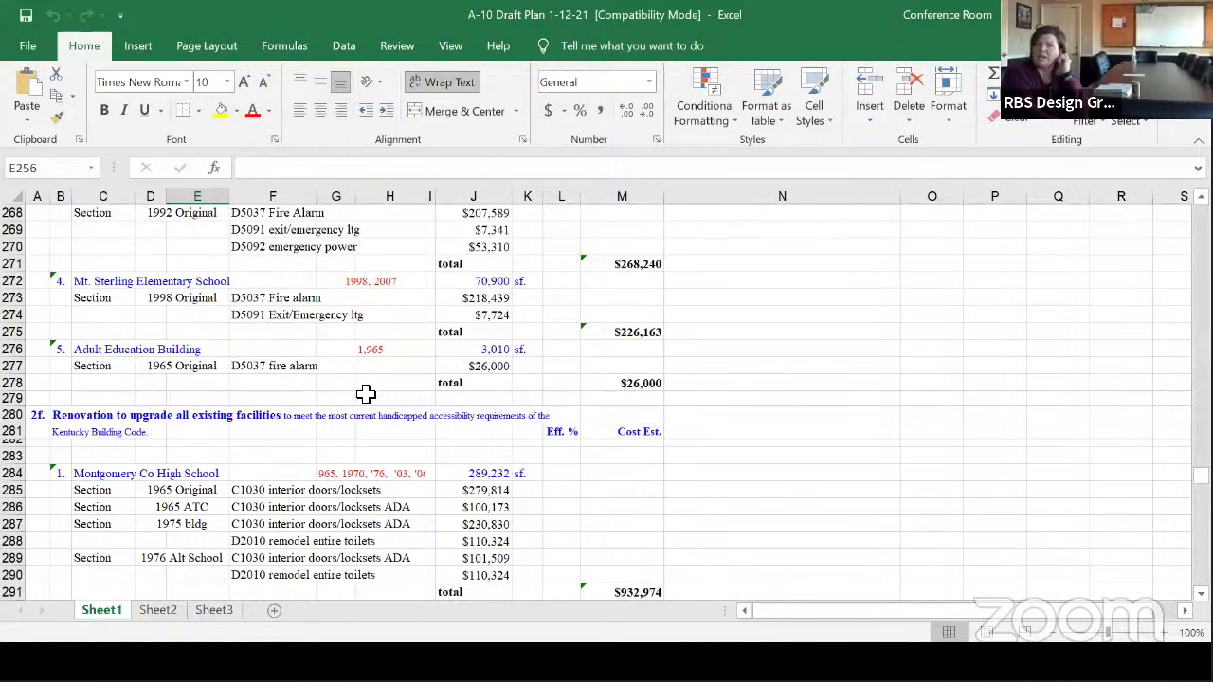
{"action": "scroll", "coordinate": [365, 394], "scroll_direction": "down", "scroll_amount": 3}
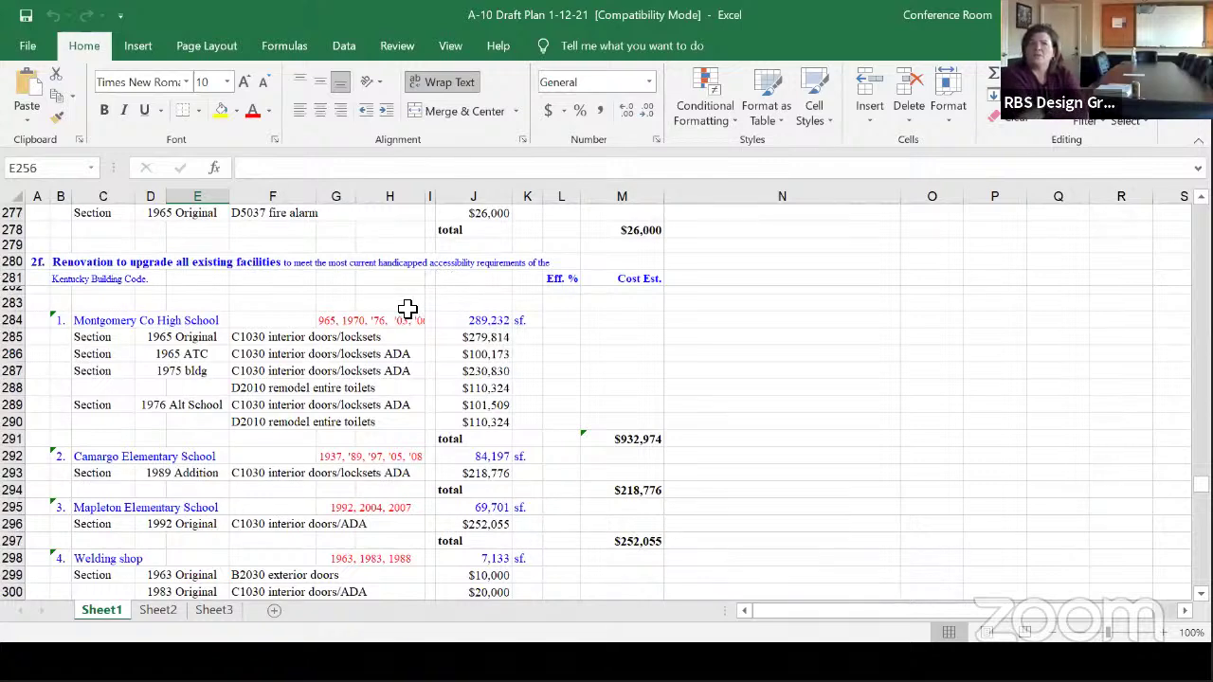
{"action": "scroll", "coordinate": [389, 392], "scroll_direction": "down", "scroll_amount": 2}
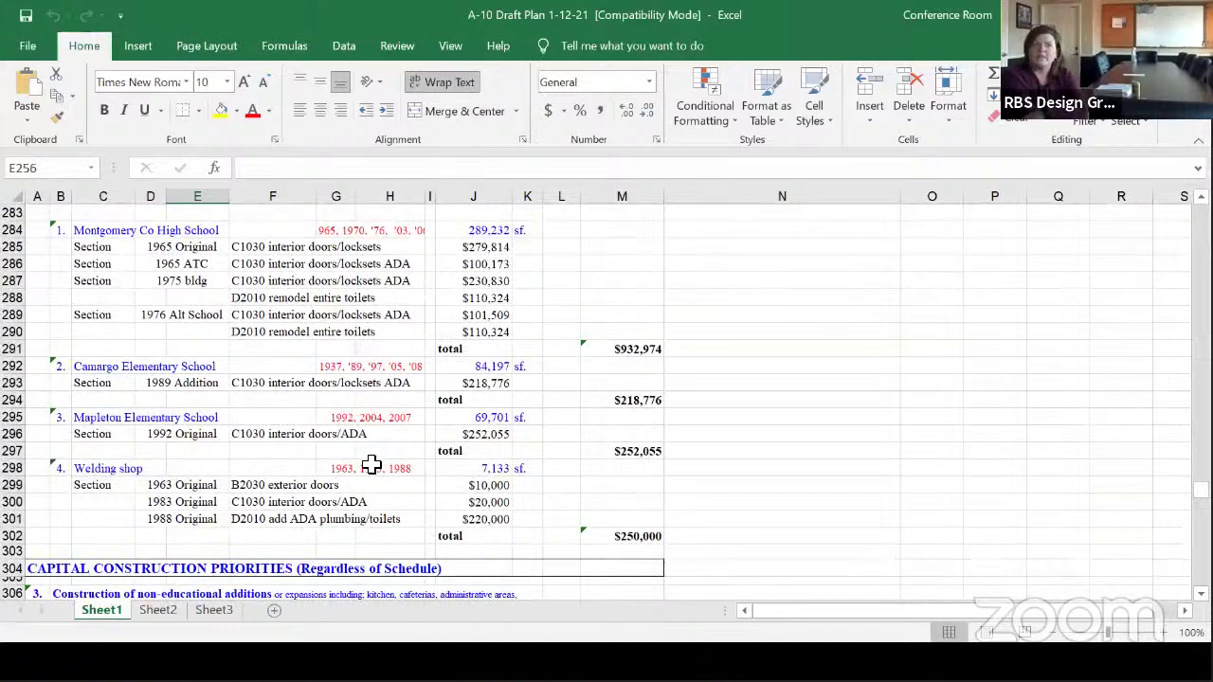
Step: Recheck the 2d white board initiative, the 2e life safety upgrades and the 2f accessibility upgrades leading into Capital Construction Priorities (Regardless of Schedule)
{"action": "scroll", "coordinate": [303, 269], "scroll_direction": "down", "scroll_amount": 5}
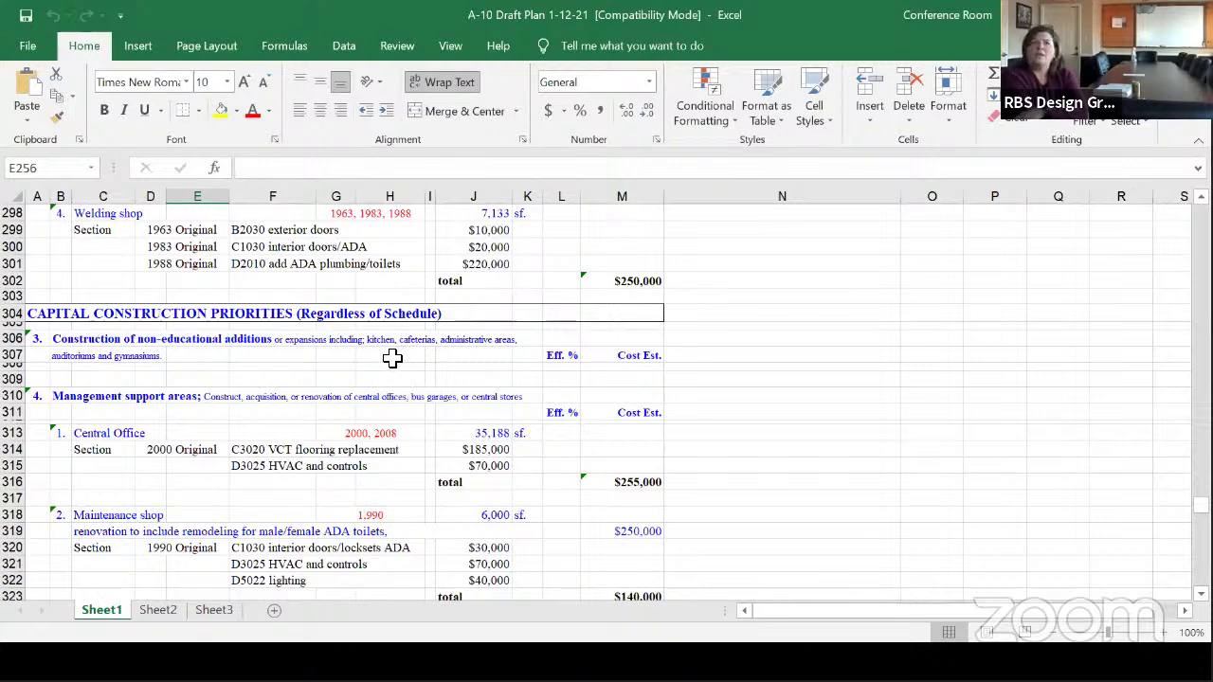
{"action": "scroll", "coordinate": [390, 358], "scroll_direction": "up", "scroll_amount": 6}
{"action": "scroll", "coordinate": [381, 361], "scroll_direction": "up", "scroll_amount": 15}
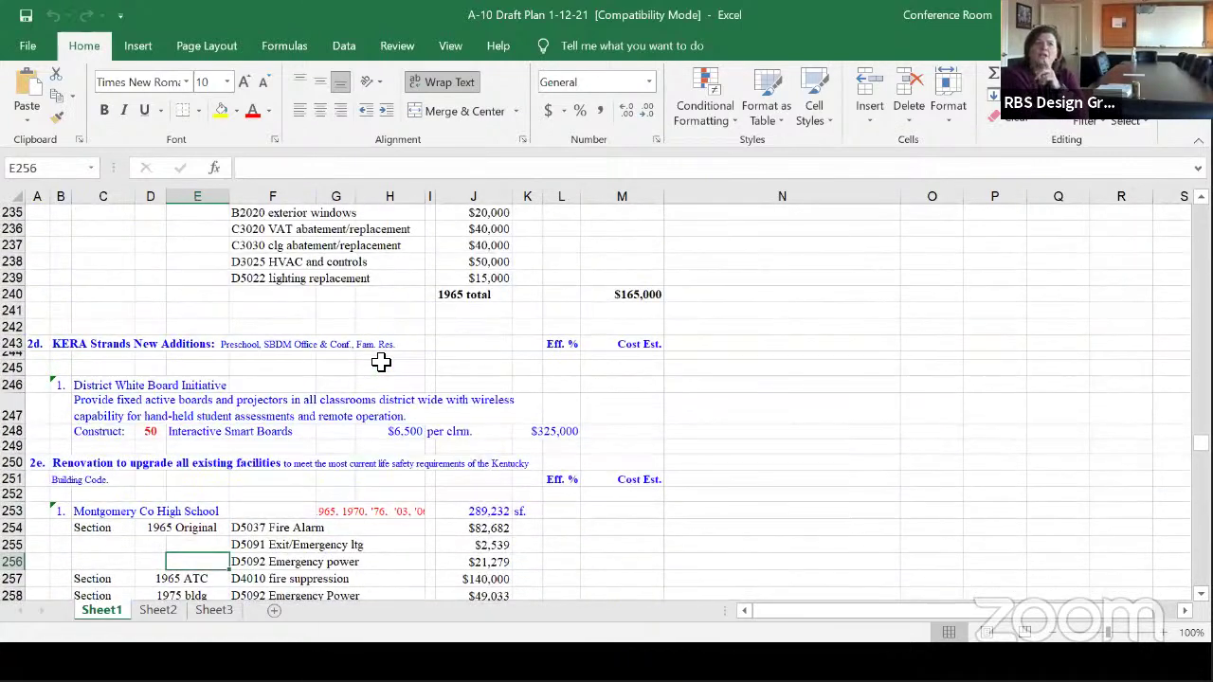
{"action": "scroll", "coordinate": [388, 388], "scroll_direction": "down", "scroll_amount": 9}
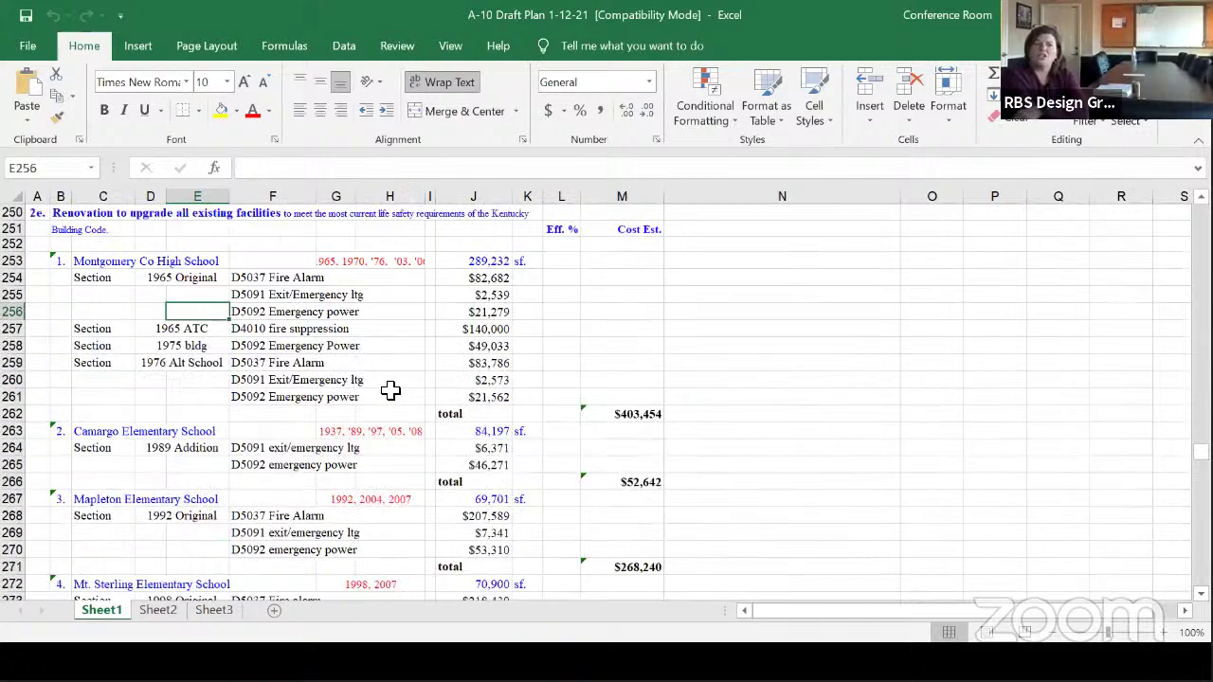
{"action": "scroll", "coordinate": [391, 396], "scroll_direction": "down", "scroll_amount": 13}
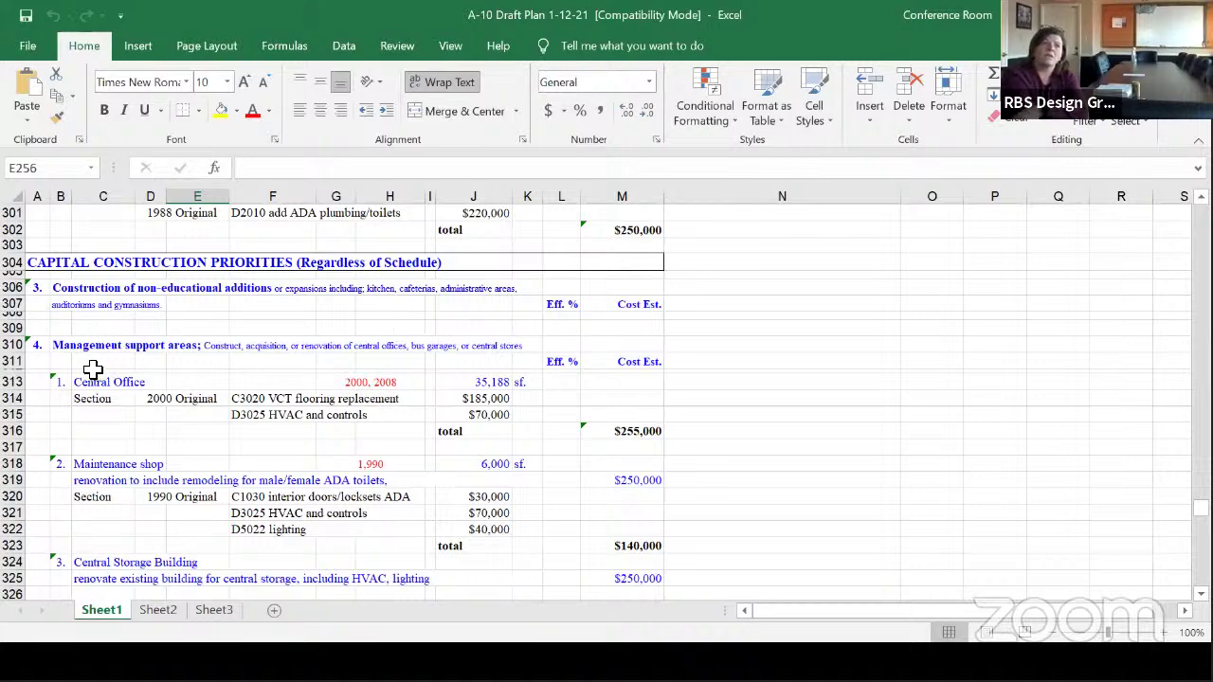
Step: Examine the management support area costs for the Central Office, Maintenance shop and Central Storage Building, plus the District Need total
{"action": "scroll", "coordinate": [93, 365], "scroll_direction": "down", "scroll_amount": 1}
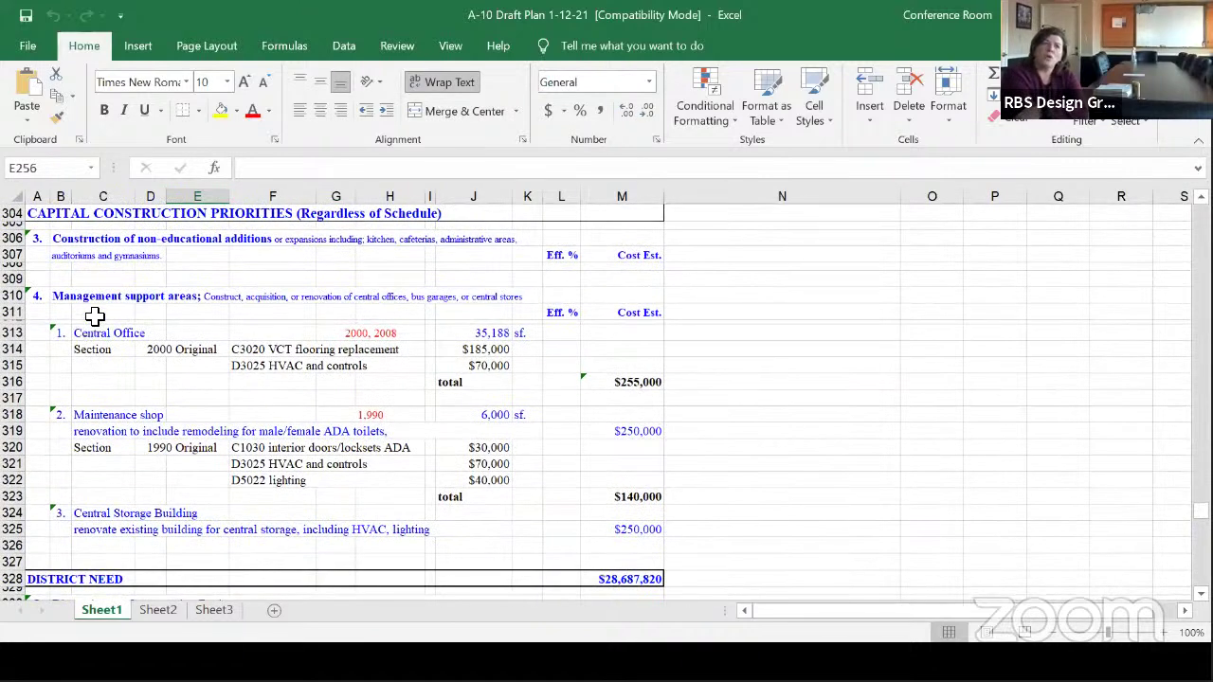
{"action": "scroll", "coordinate": [96, 318], "scroll_direction": "down", "scroll_amount": 1}
{"action": "scroll", "coordinate": [99, 312], "scroll_direction": "down", "scroll_amount": 1}
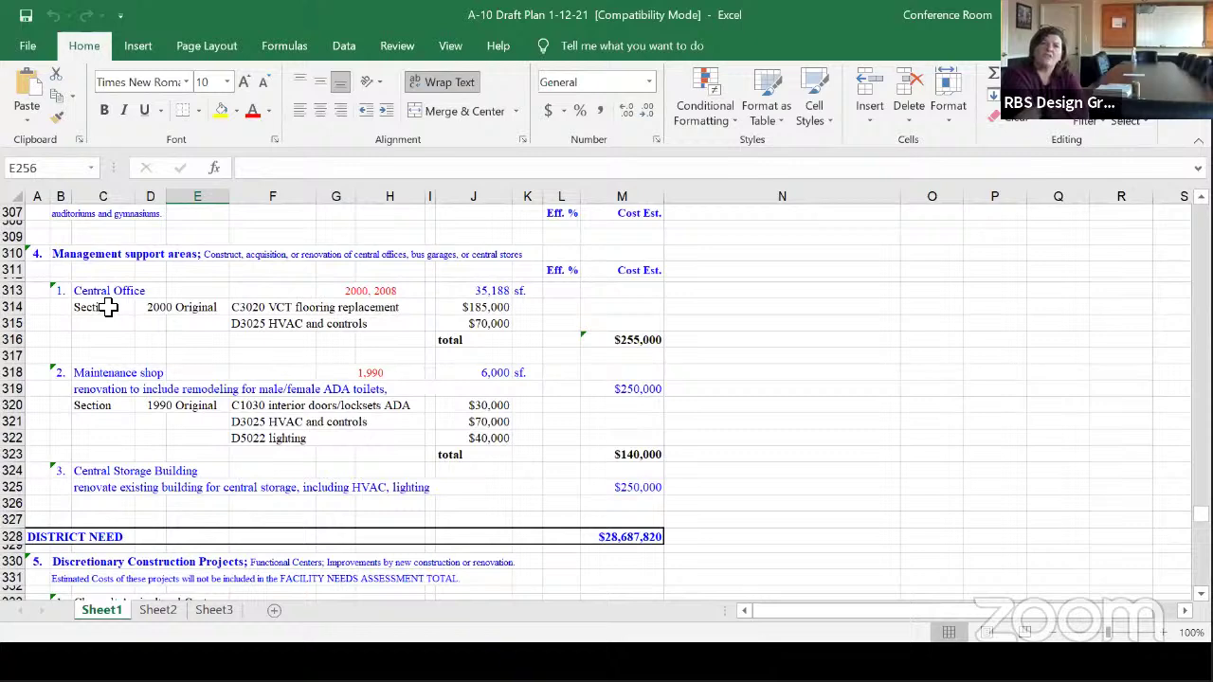
{"action": "scroll", "coordinate": [95, 427], "scroll_direction": "down", "scroll_amount": 1}
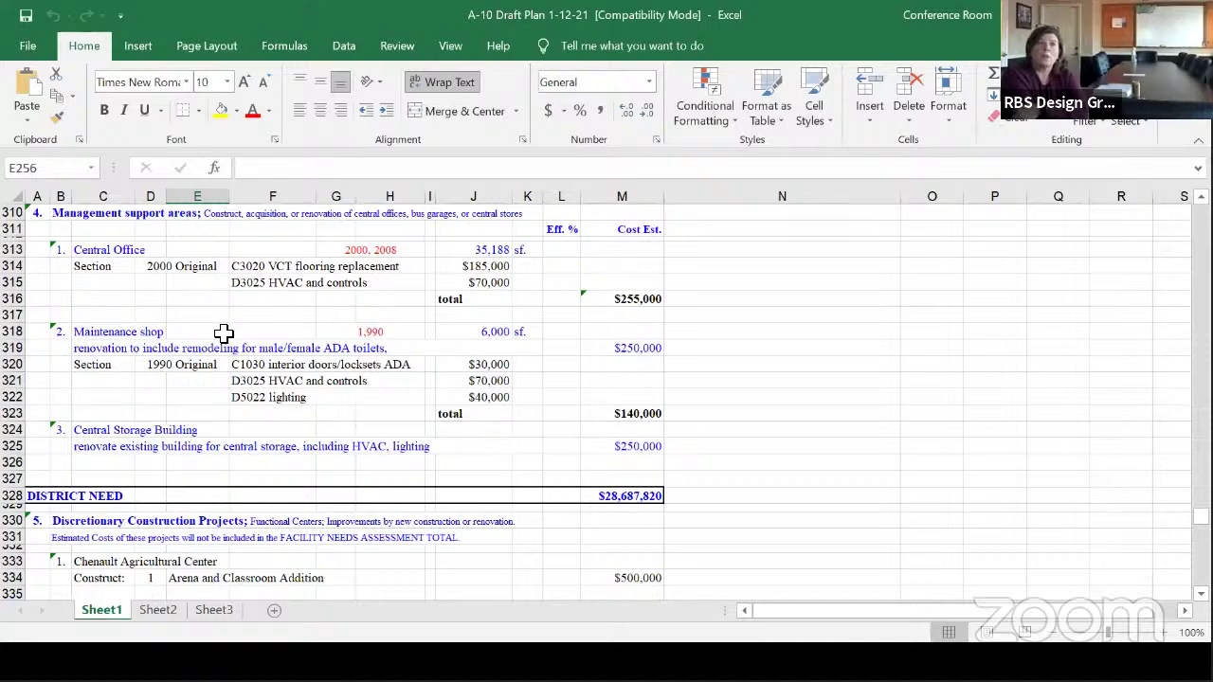
{"action": "scroll", "coordinate": [216, 328], "scroll_direction": "down", "scroll_amount": 2}
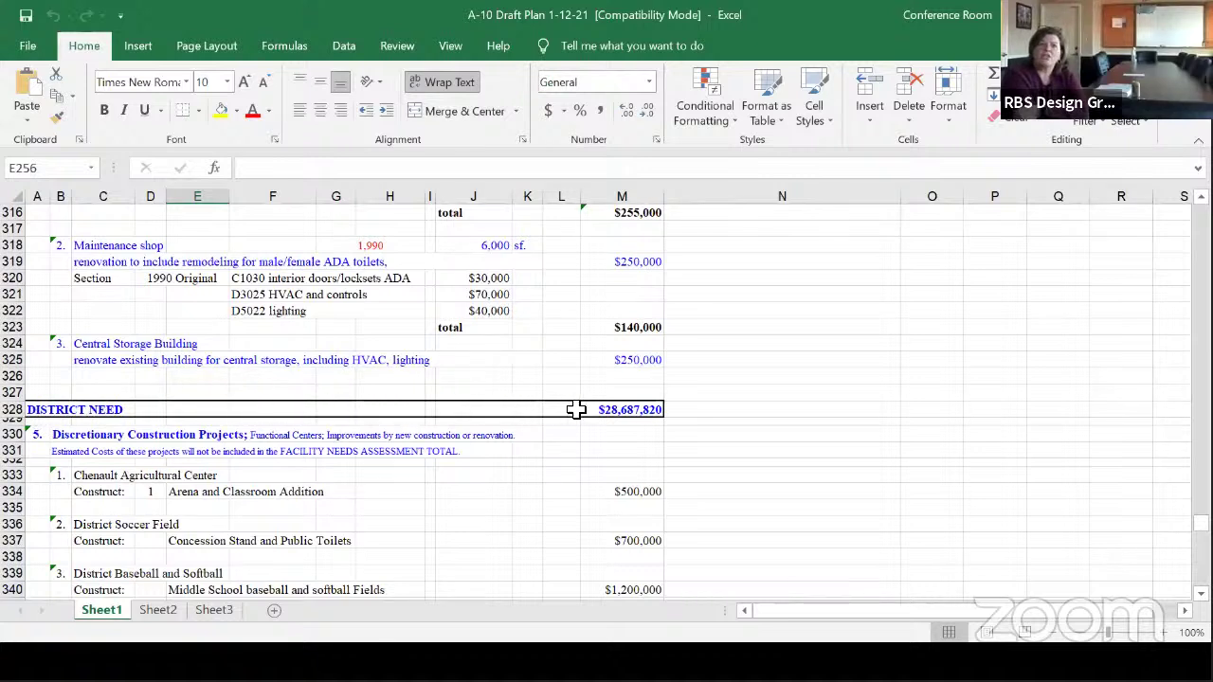
{"action": "left_click", "coordinate": [684, 409]}
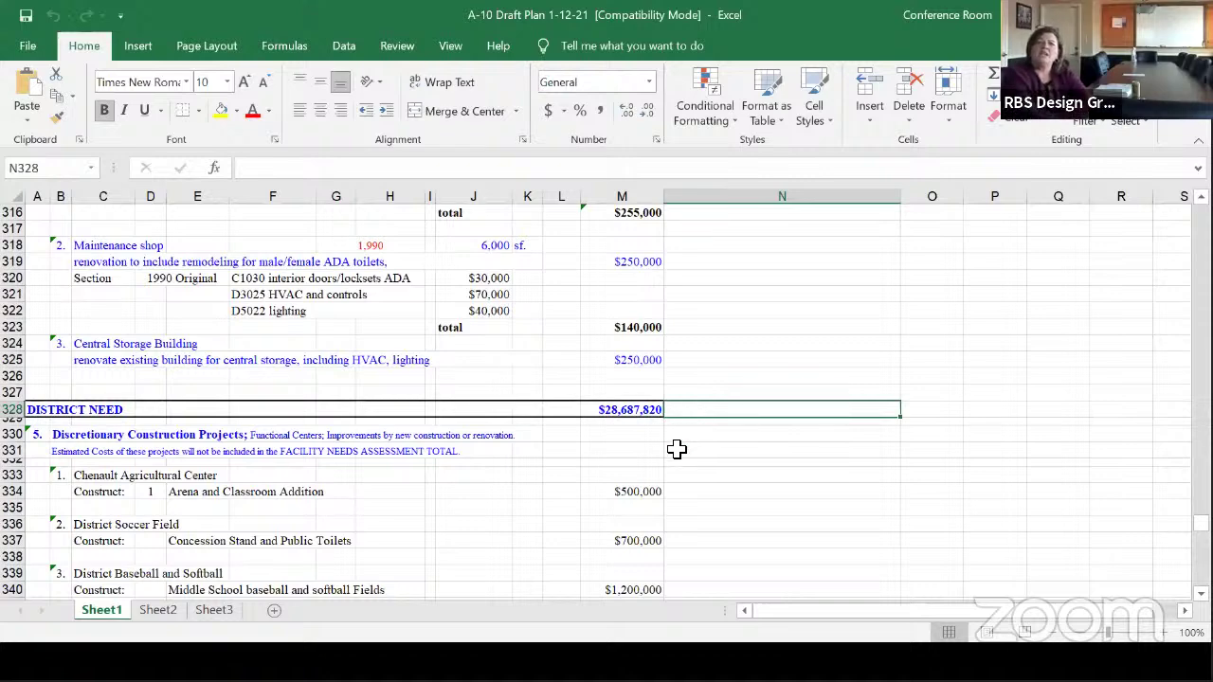
Step: Examine the section 5 discretionary construction projects, from the Chenault Agricultural Center and athletic fields through the Adult Education Building
{"action": "scroll", "coordinate": [676, 450], "scroll_direction": "down", "scroll_amount": 4}
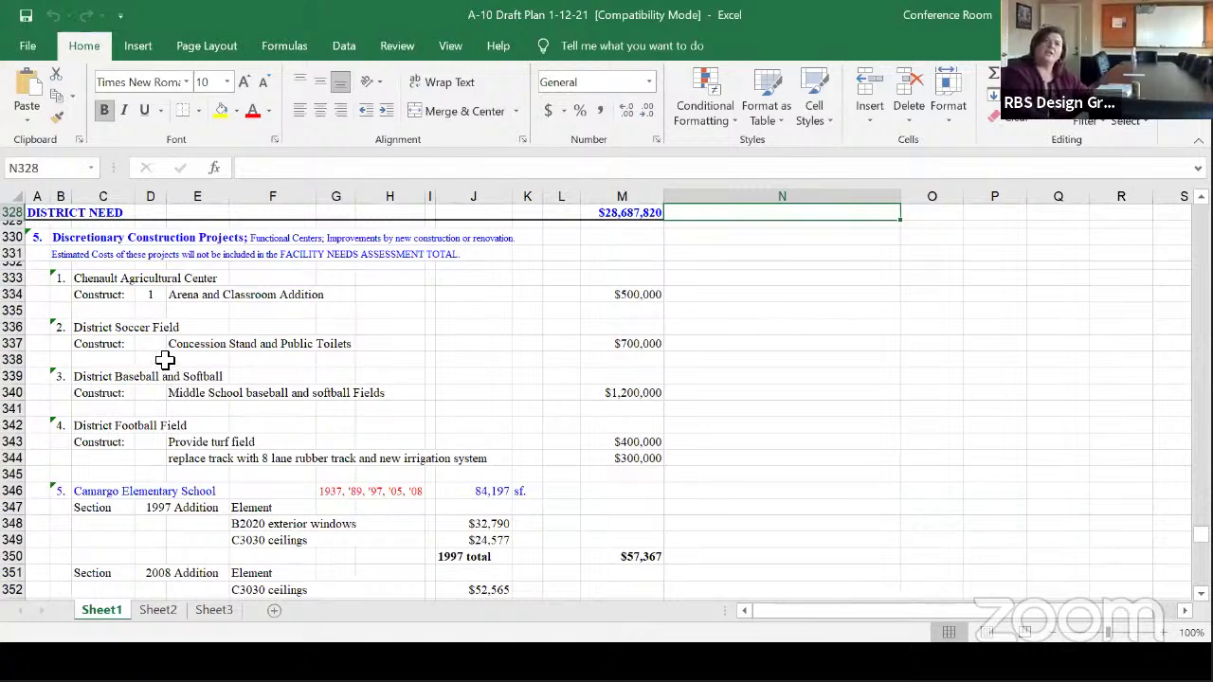
{"action": "left_click", "coordinate": [383, 344]}
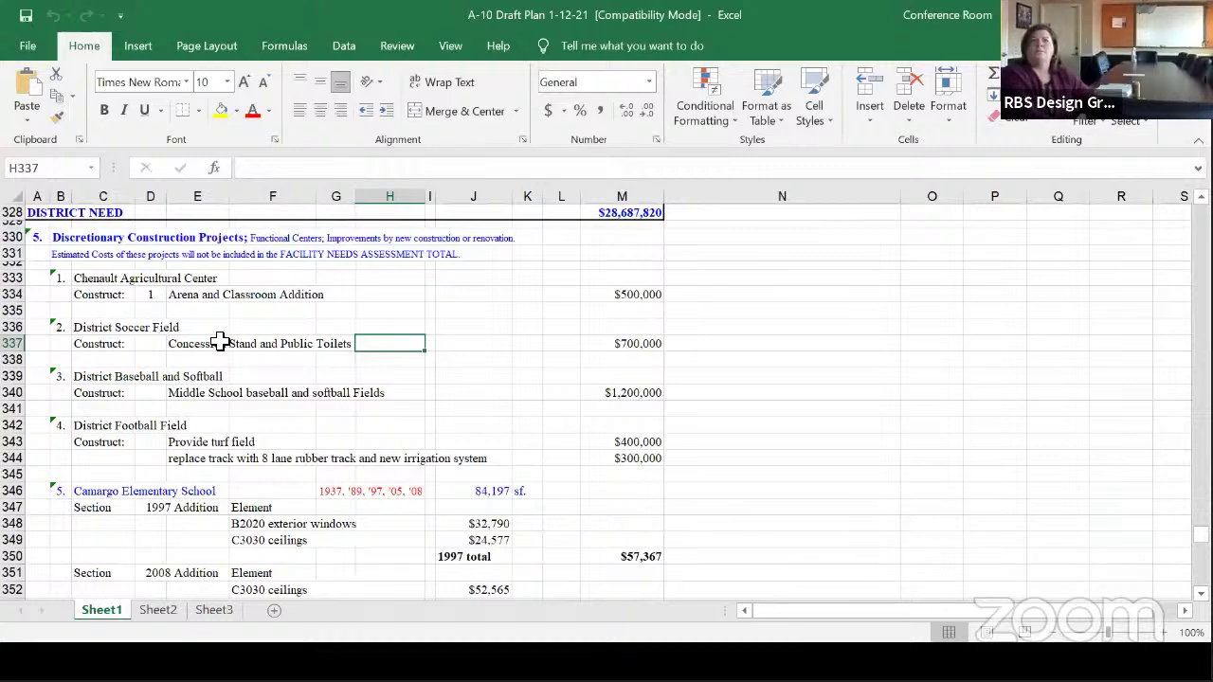
{"action": "left_click", "coordinate": [151, 343]}
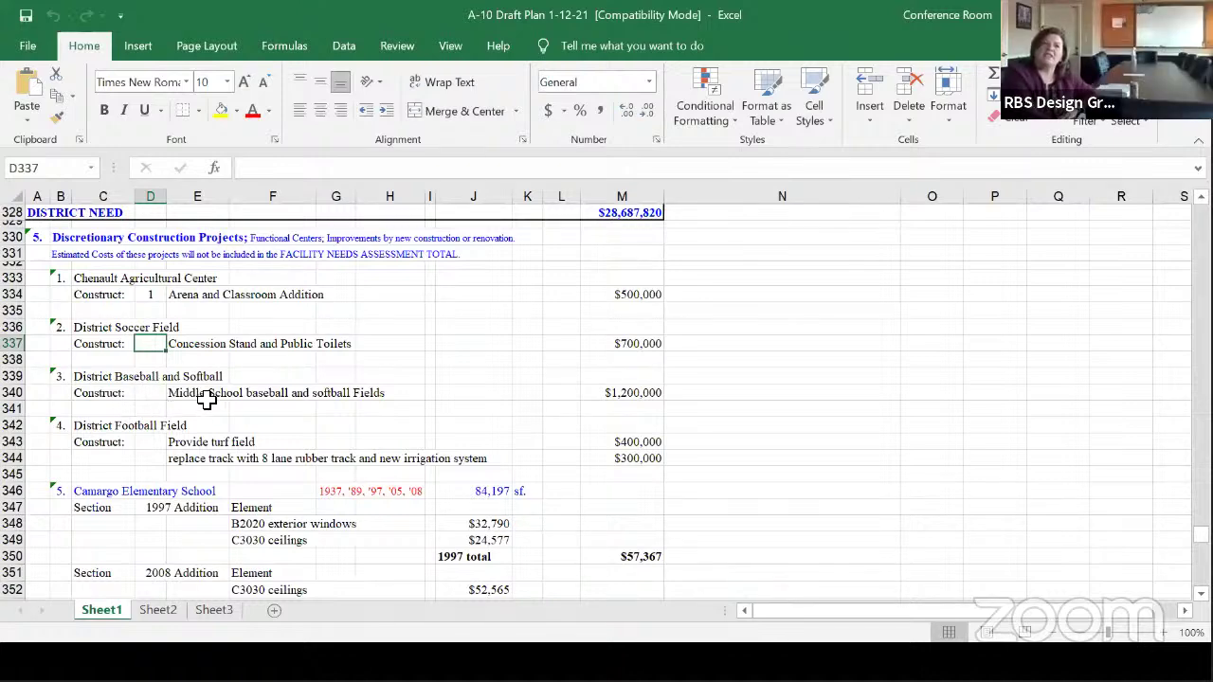
{"action": "scroll", "coordinate": [307, 401], "scroll_direction": "down", "scroll_amount": 2}
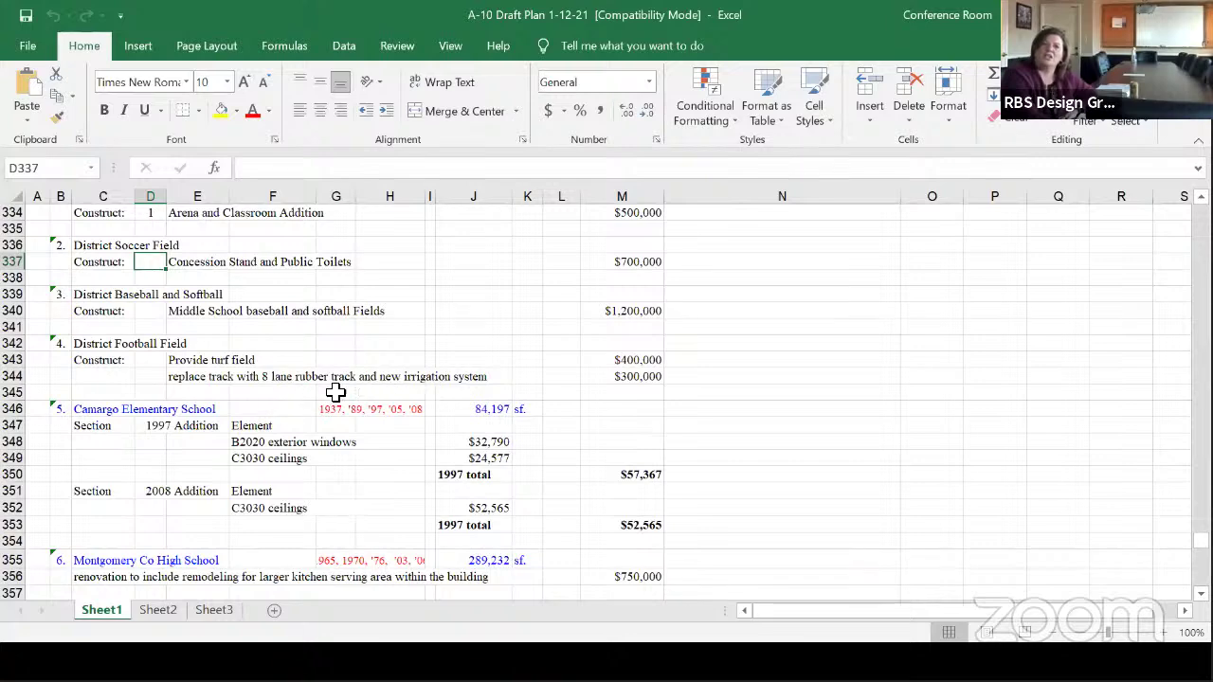
{"action": "scroll", "coordinate": [237, 403], "scroll_direction": "down", "scroll_amount": 1}
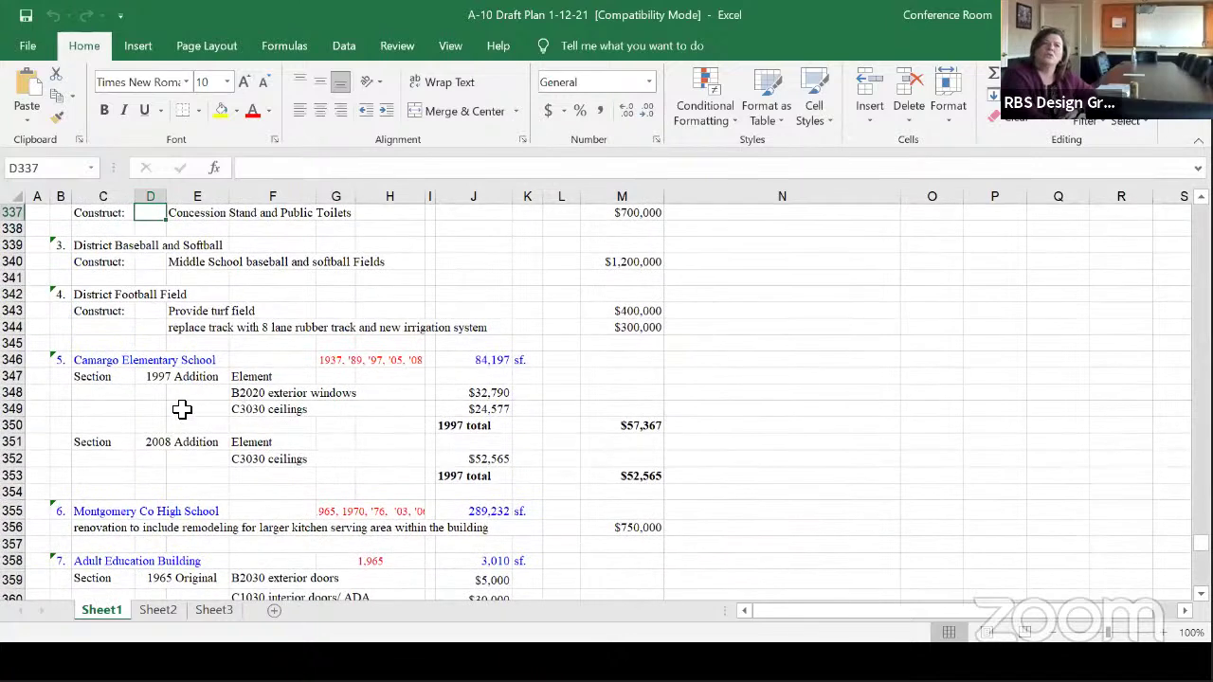
{"action": "scroll", "coordinate": [180, 408], "scroll_direction": "down", "scroll_amount": 1}
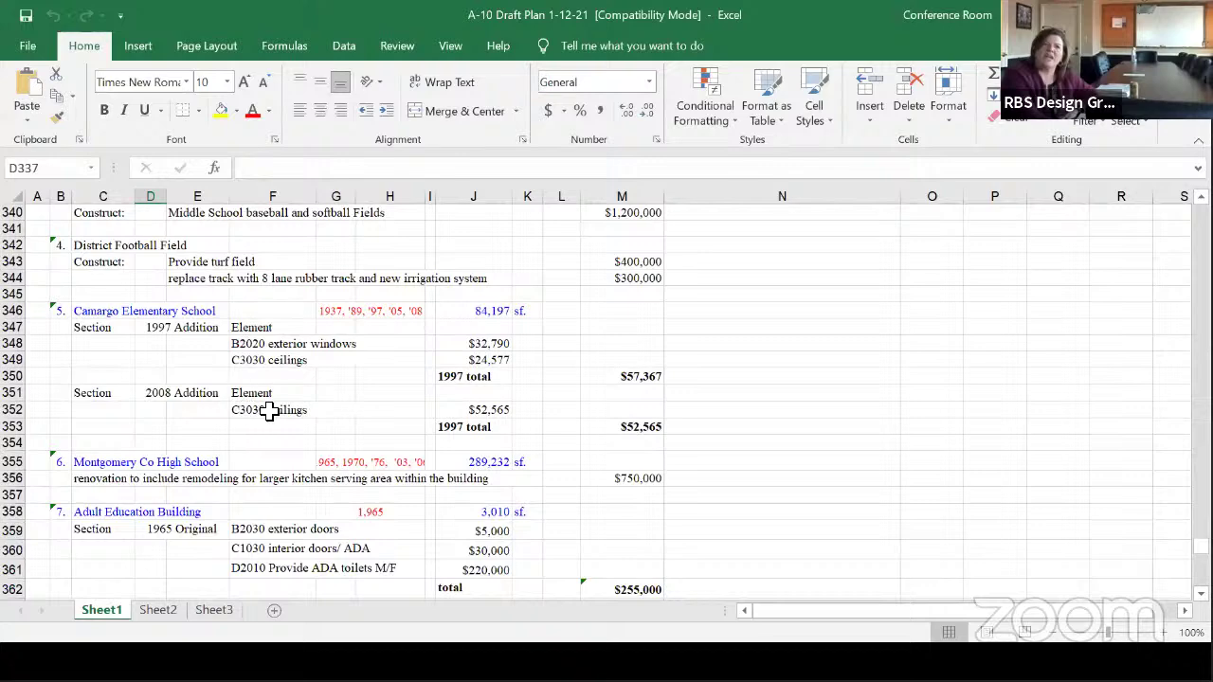
{"action": "scroll", "coordinate": [257, 377], "scroll_direction": "down", "scroll_amount": 3}
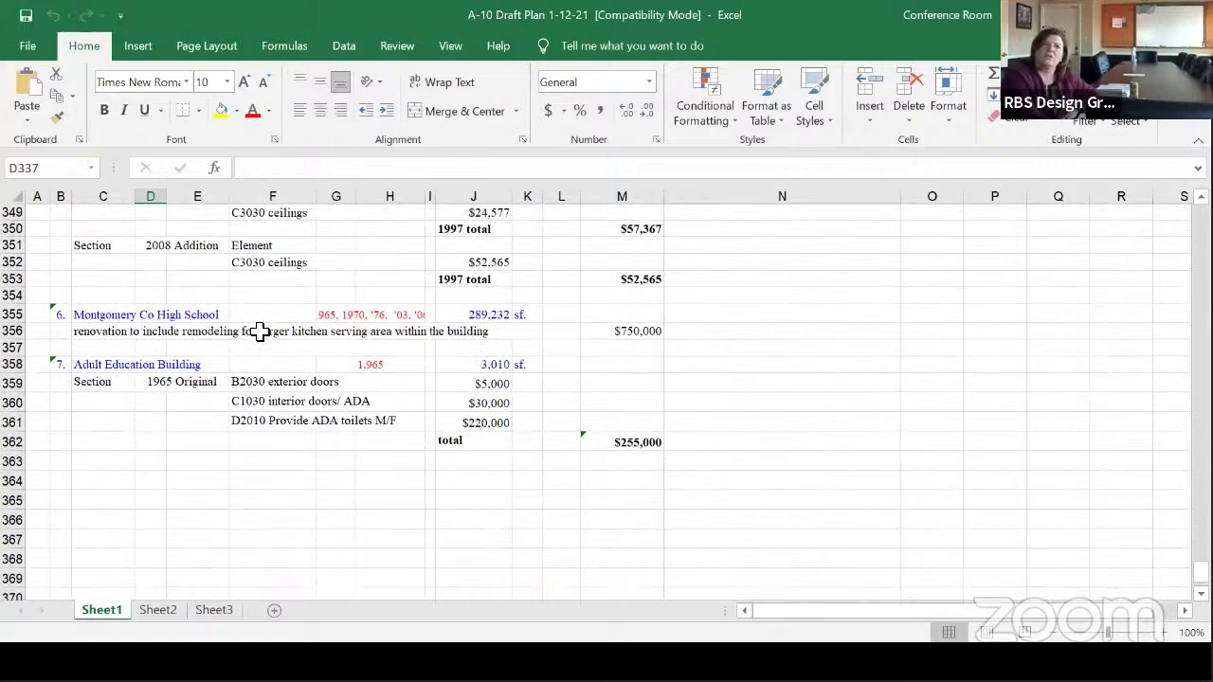
{"action": "scroll", "coordinate": [261, 370], "scroll_direction": "down", "scroll_amount": 2}
Step: Go back to section 2c and review the Montgomery Co High School and McNabb Middle School renovation and construction costs
{"action": "scroll", "coordinate": [314, 381], "scroll_direction": "up", "scroll_amount": 3}
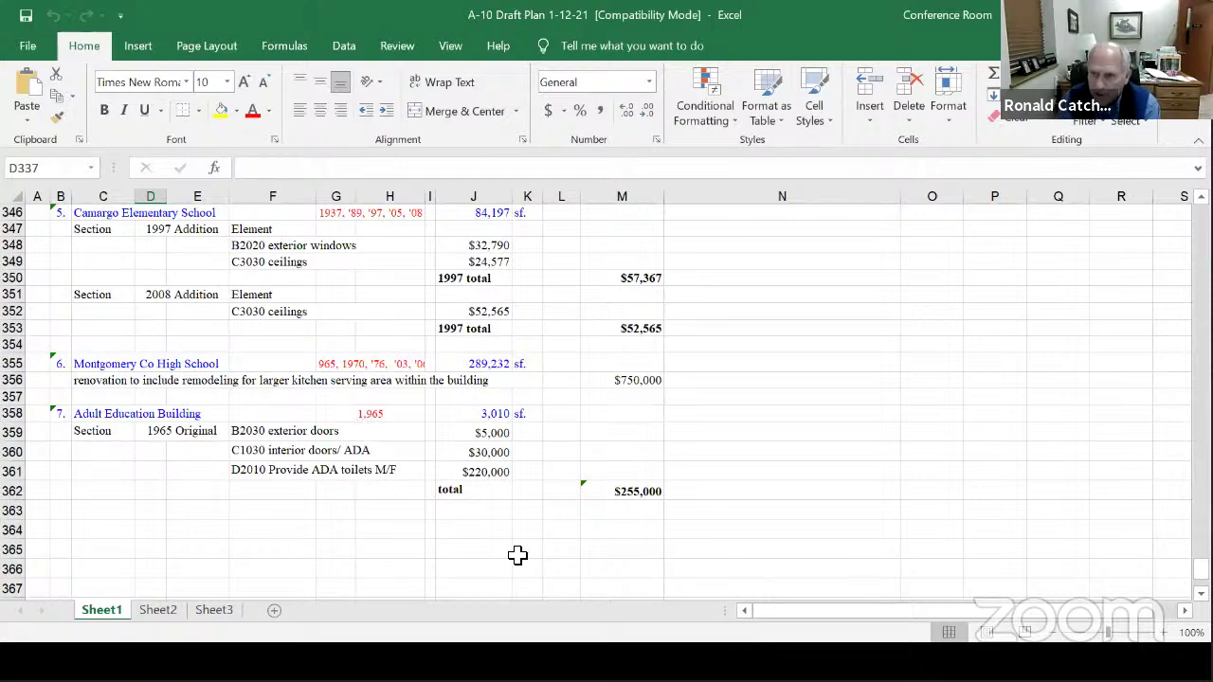
{"action": "scroll", "coordinate": [731, 545], "scroll_direction": "up", "scroll_amount": 19}
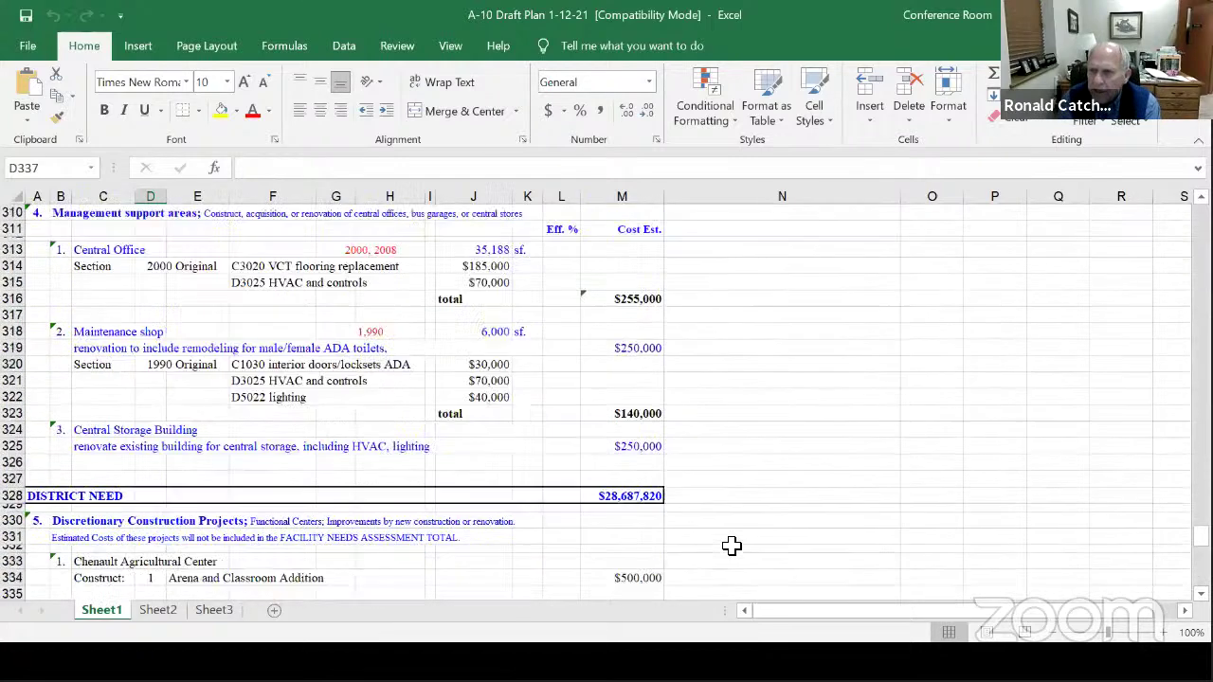
{"action": "scroll", "coordinate": [732, 546], "scroll_direction": "up", "scroll_amount": 14}
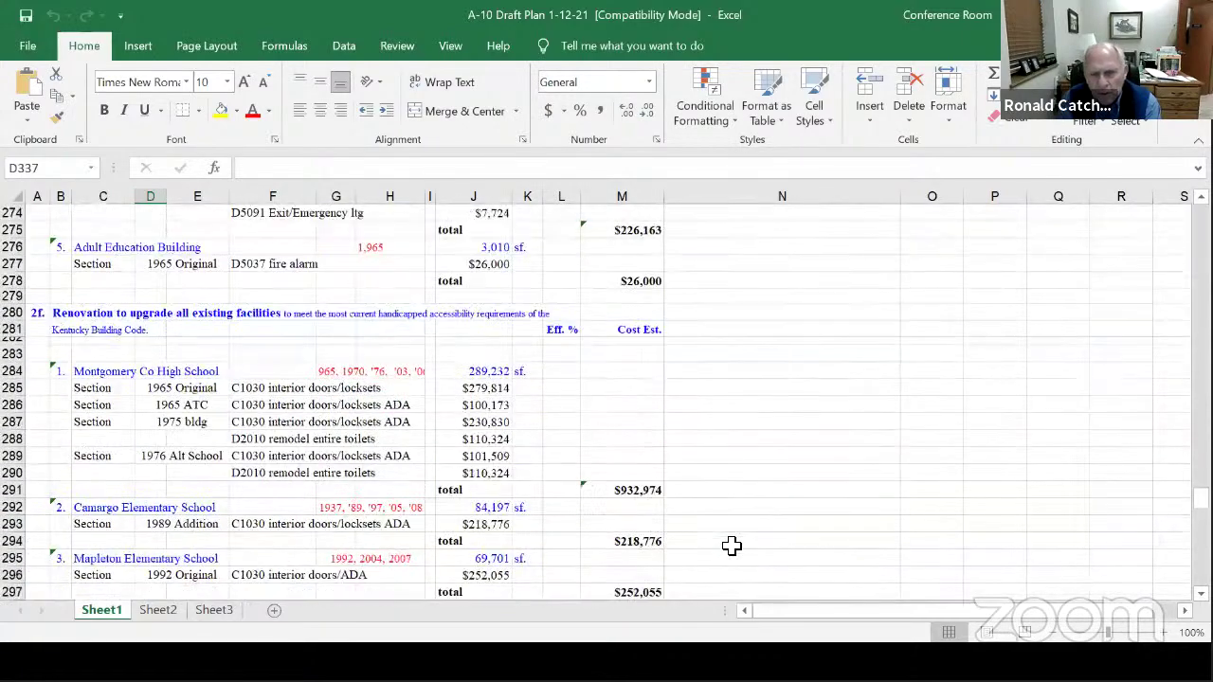
{"action": "scroll", "coordinate": [710, 472], "scroll_direction": "up", "scroll_amount": 20}
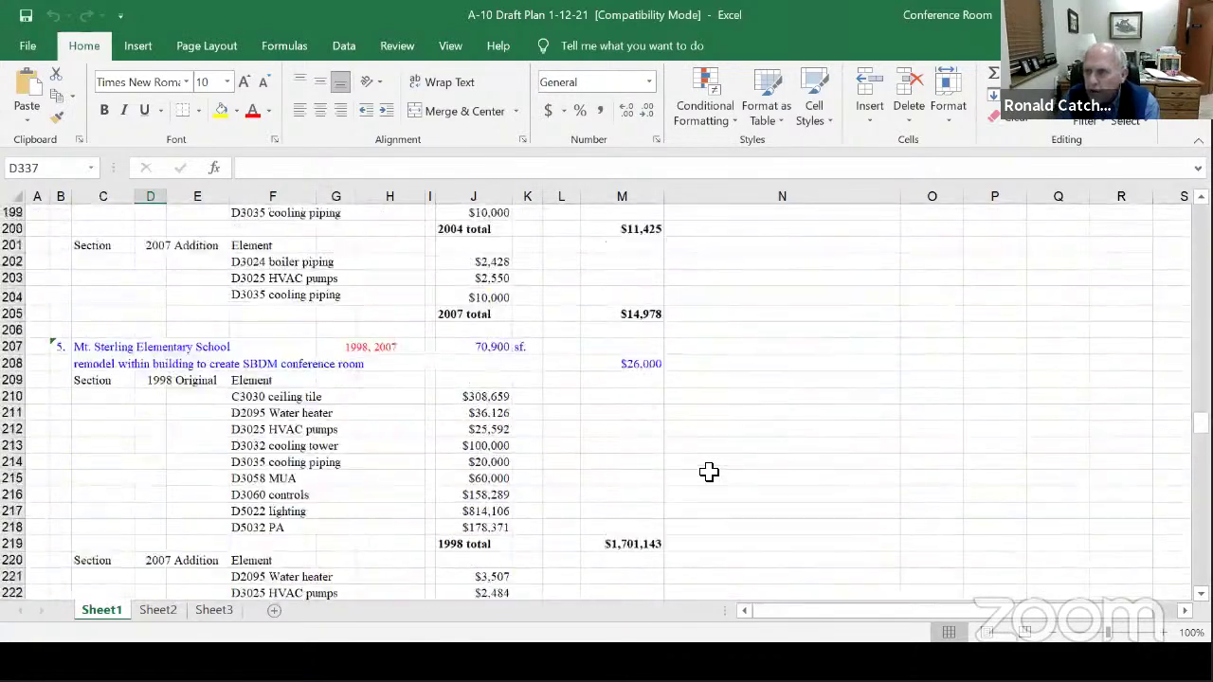
{"action": "scroll", "coordinate": [701, 472], "scroll_direction": "up", "scroll_amount": 20}
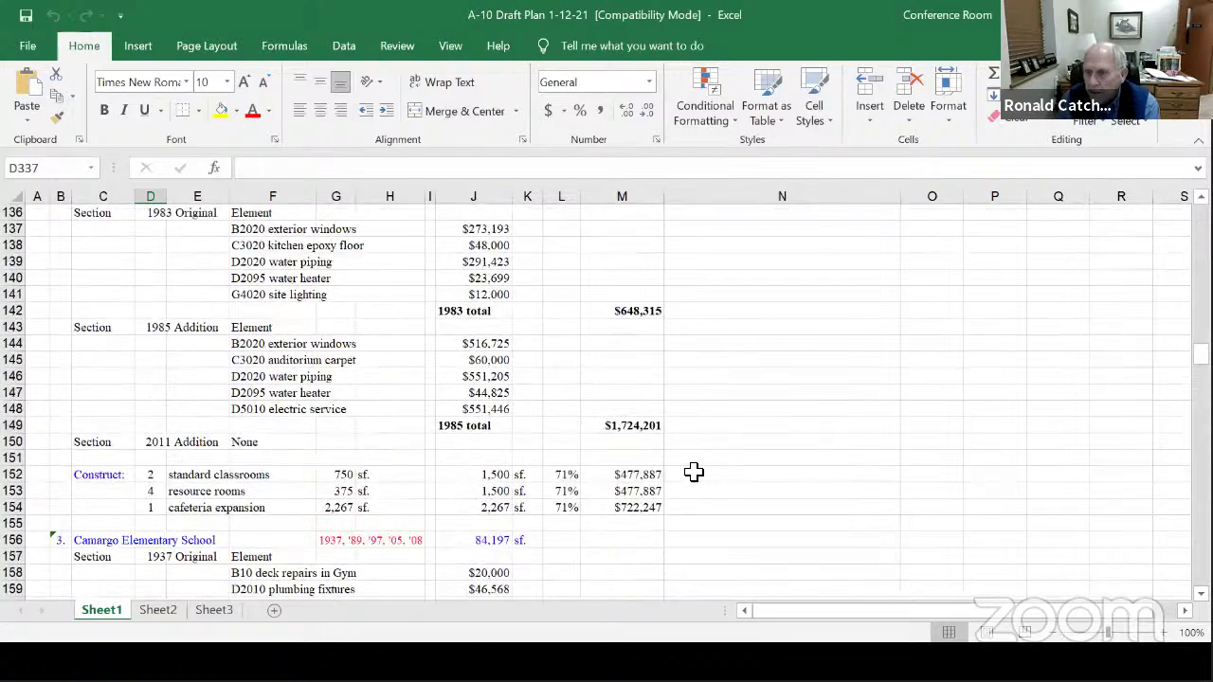
{"action": "scroll", "coordinate": [694, 471], "scroll_direction": "up", "scroll_amount": 20}
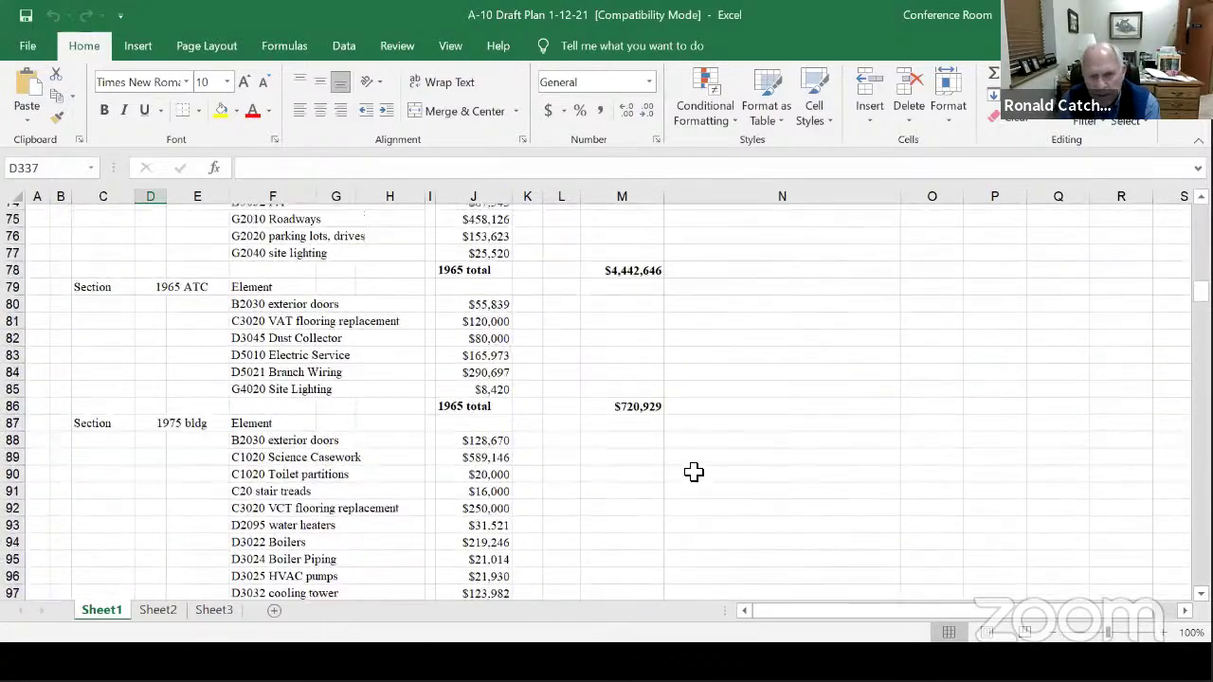
{"action": "scroll", "coordinate": [701, 478], "scroll_direction": "down", "scroll_amount": 20}
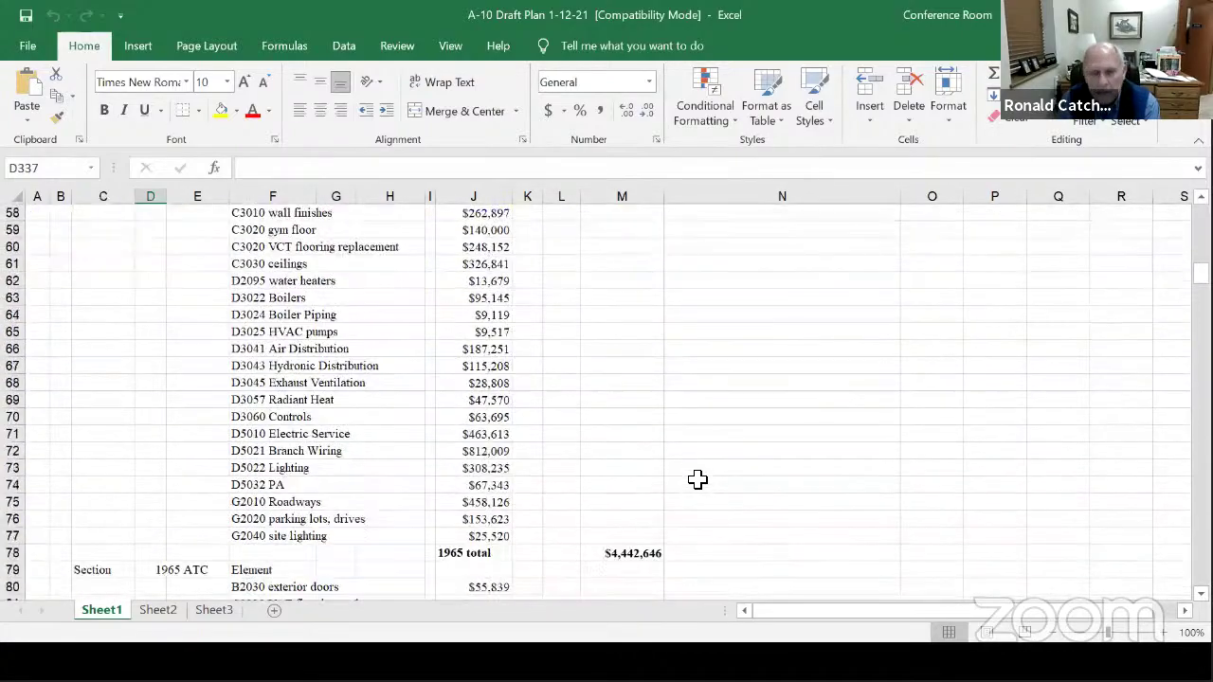
{"action": "scroll", "coordinate": [718, 490], "scroll_direction": "down", "scroll_amount": 8}
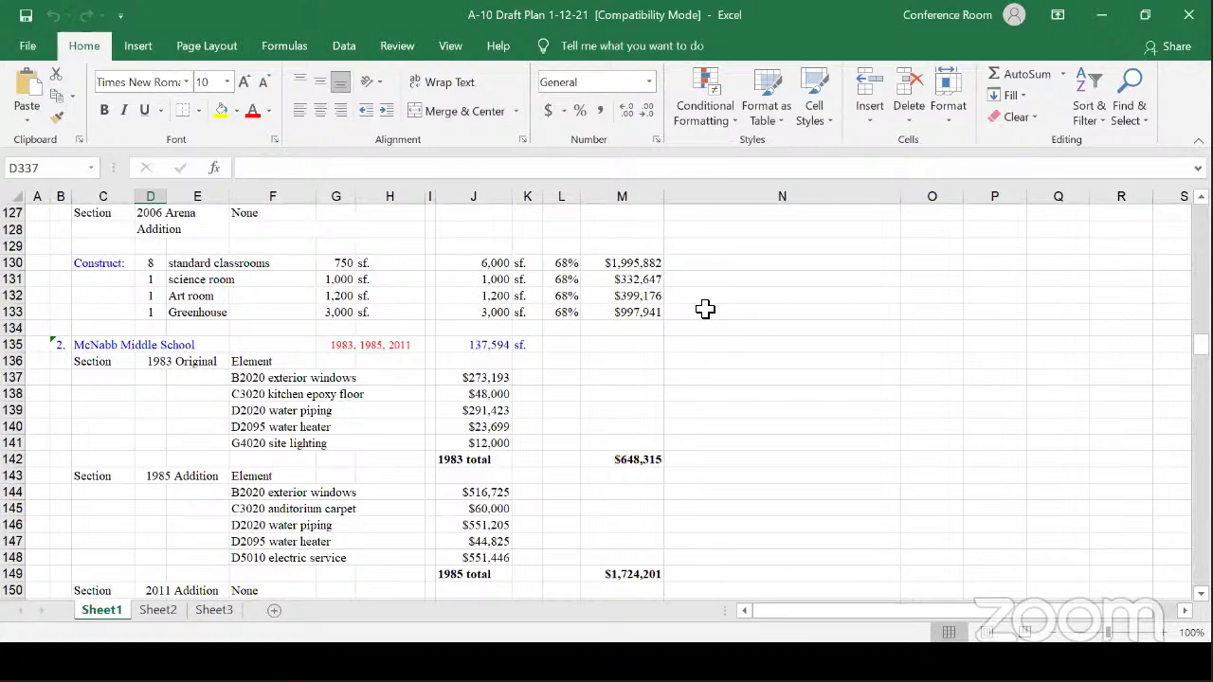
Step: Return to the start of the facilities plan and examine the Long Range Plan grade organization under Plan of School Organization
{"action": "scroll", "coordinate": [704, 392], "scroll_direction": "up", "scroll_amount": 20}
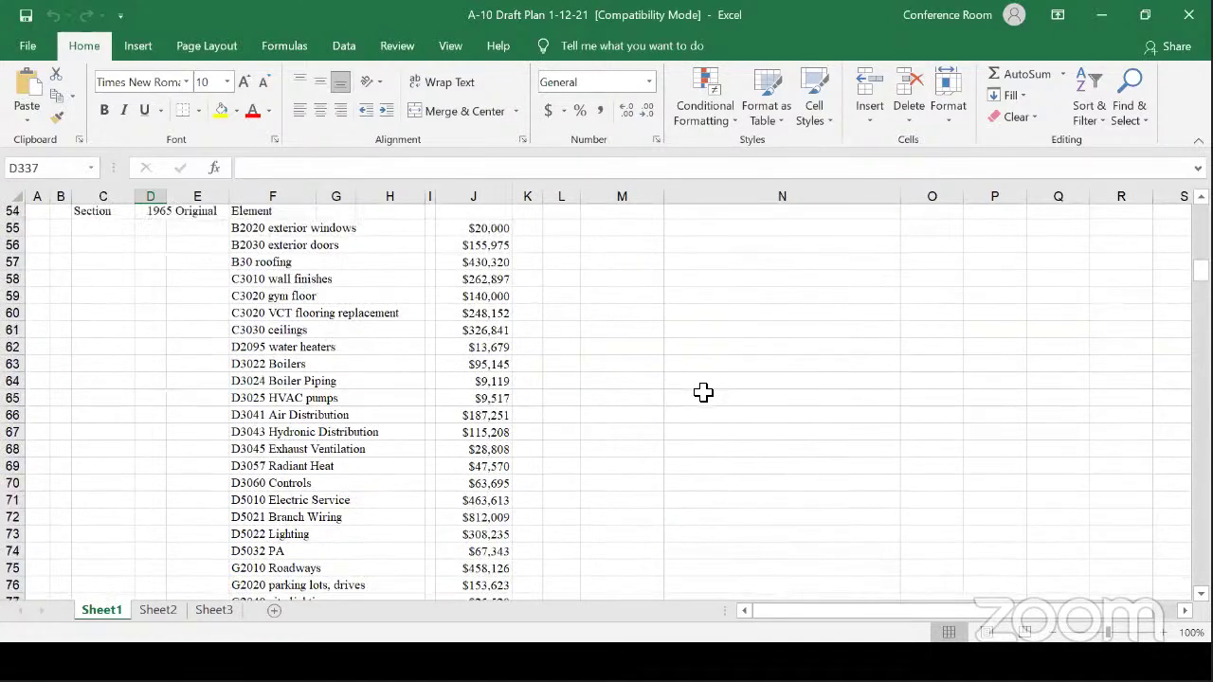
{"action": "scroll", "coordinate": [704, 393], "scroll_direction": "up", "scroll_amount": 18}
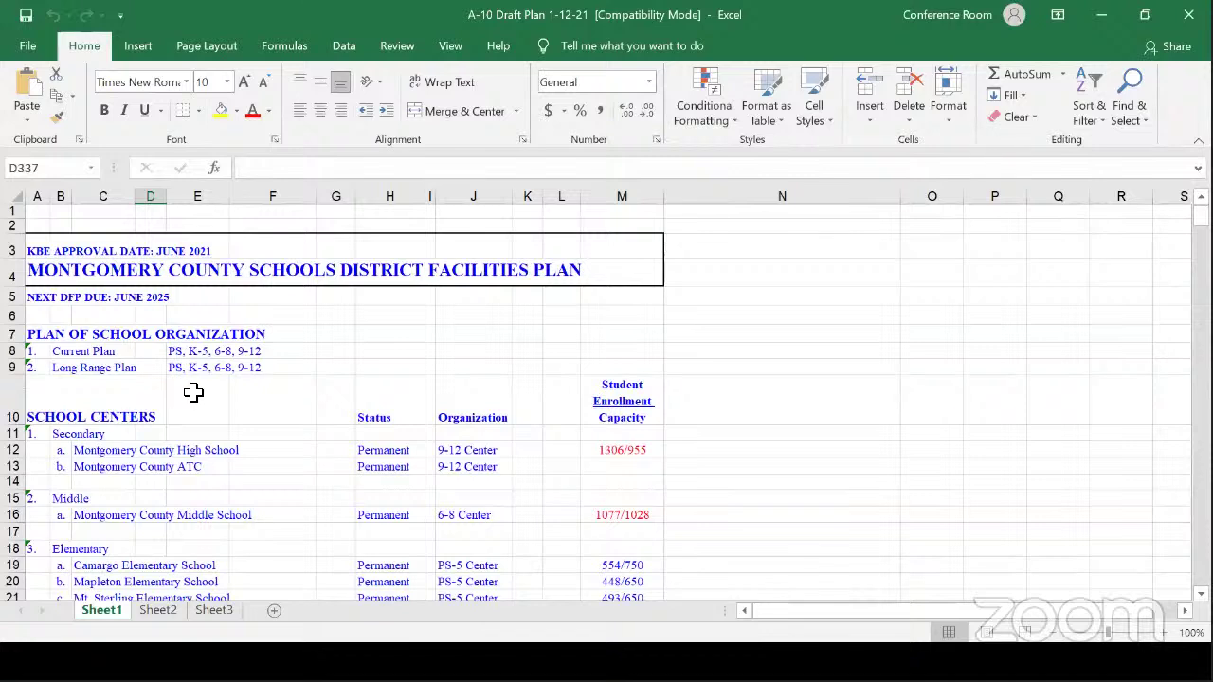
{"action": "left_click", "coordinate": [197, 392]}
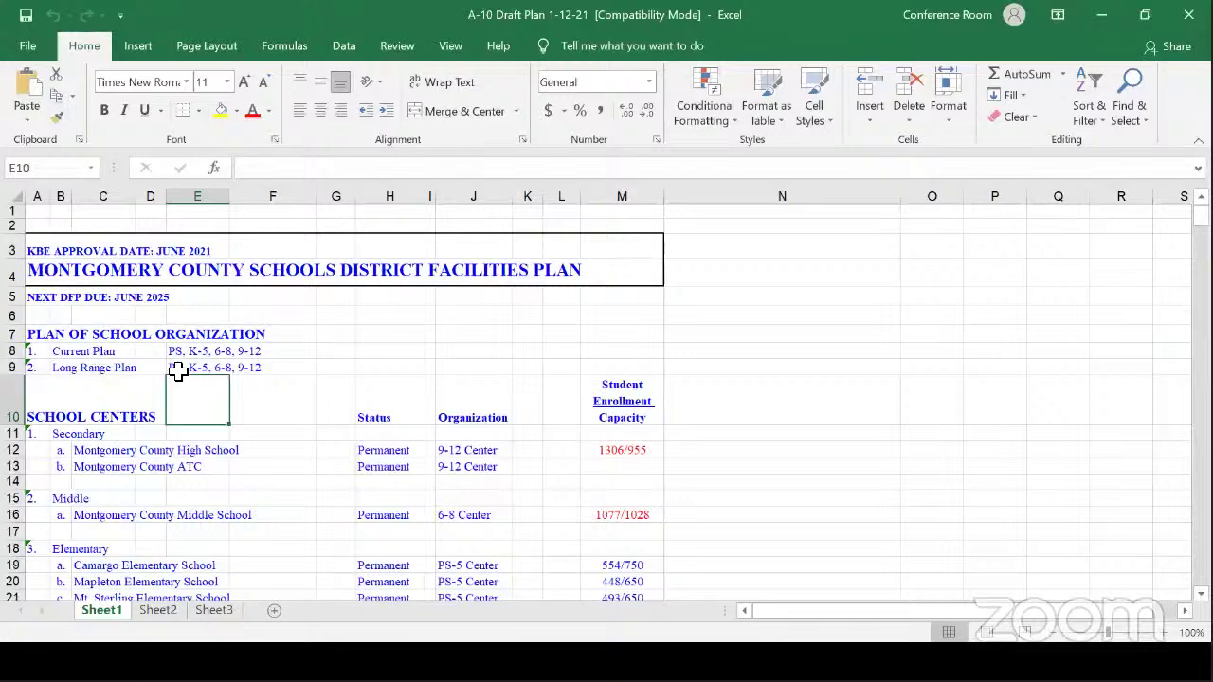
{"action": "left_click", "coordinate": [179, 371]}
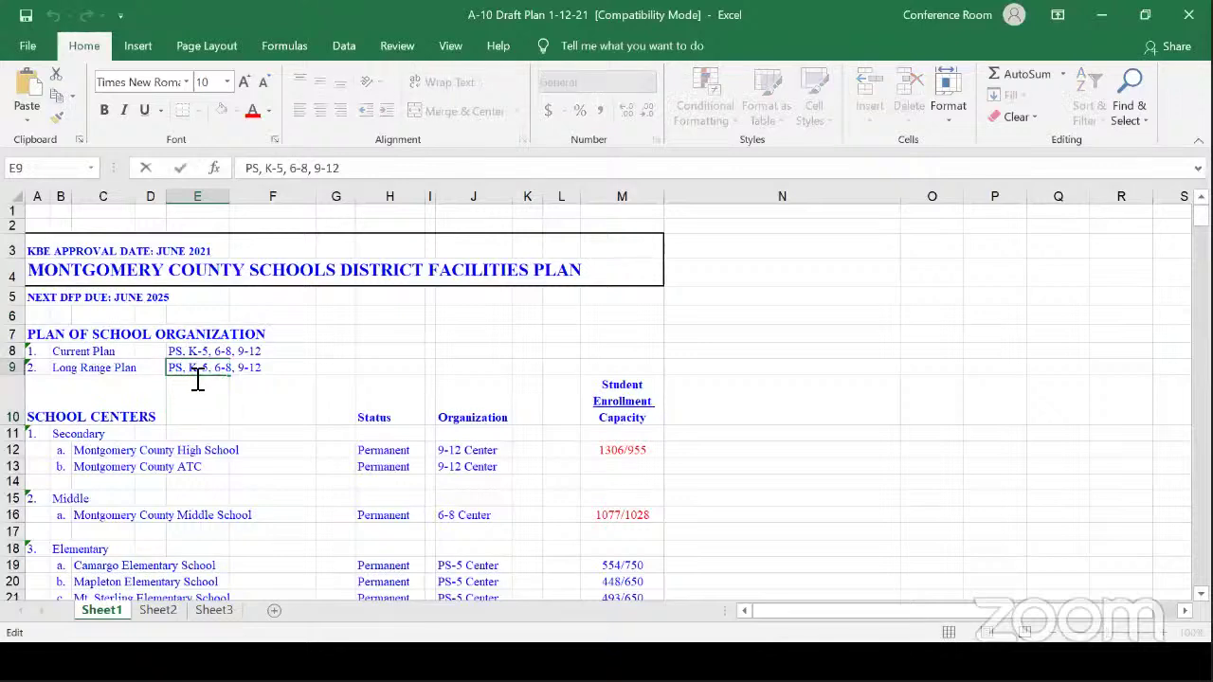
{"action": "left_click", "coordinate": [187, 387]}
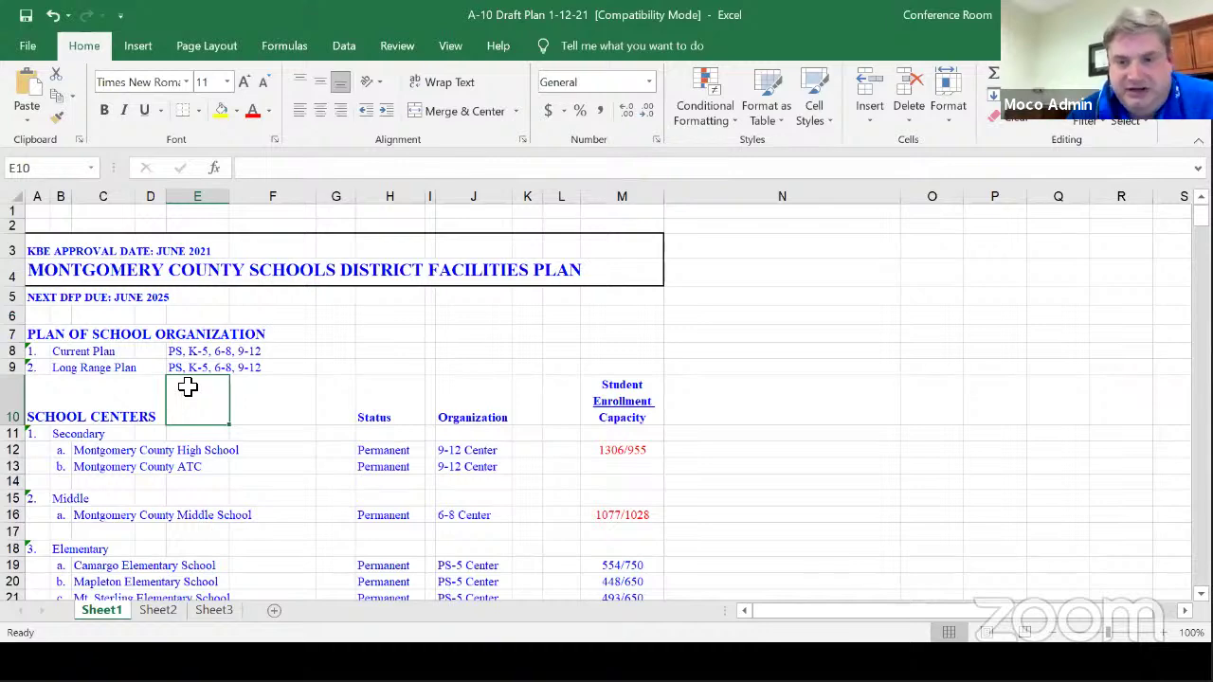
Step: Compare the student enrollment and capacity figures of the school centers, and point out the Long Range Plan entry
{"action": "scroll", "coordinate": [241, 427], "scroll_direction": "down", "scroll_amount": 3}
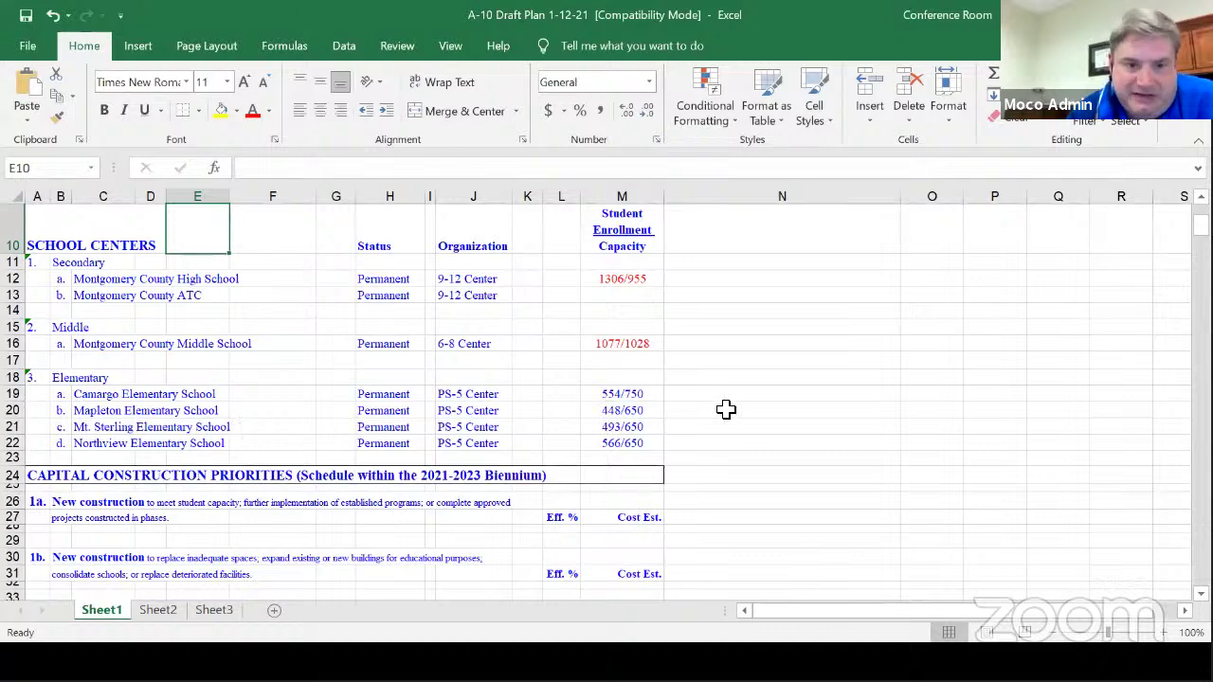
{"action": "scroll", "coordinate": [706, 412], "scroll_direction": "up", "scroll_amount": 1}
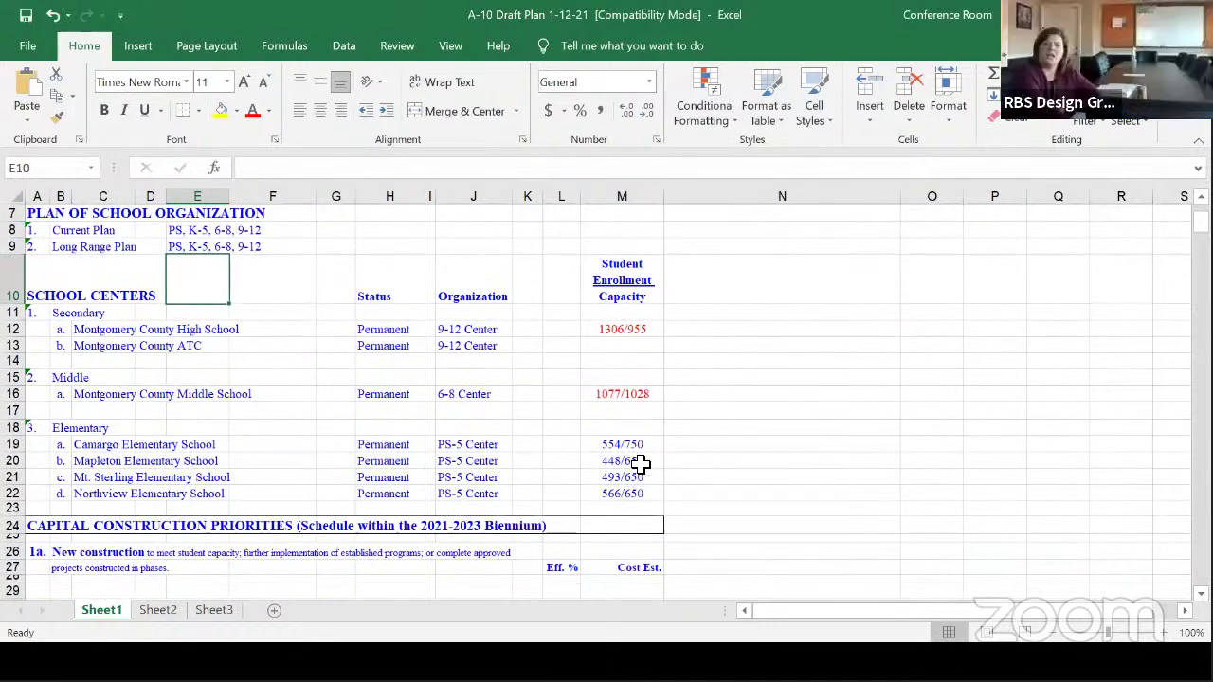
{"action": "left_click", "coordinate": [671, 442]}
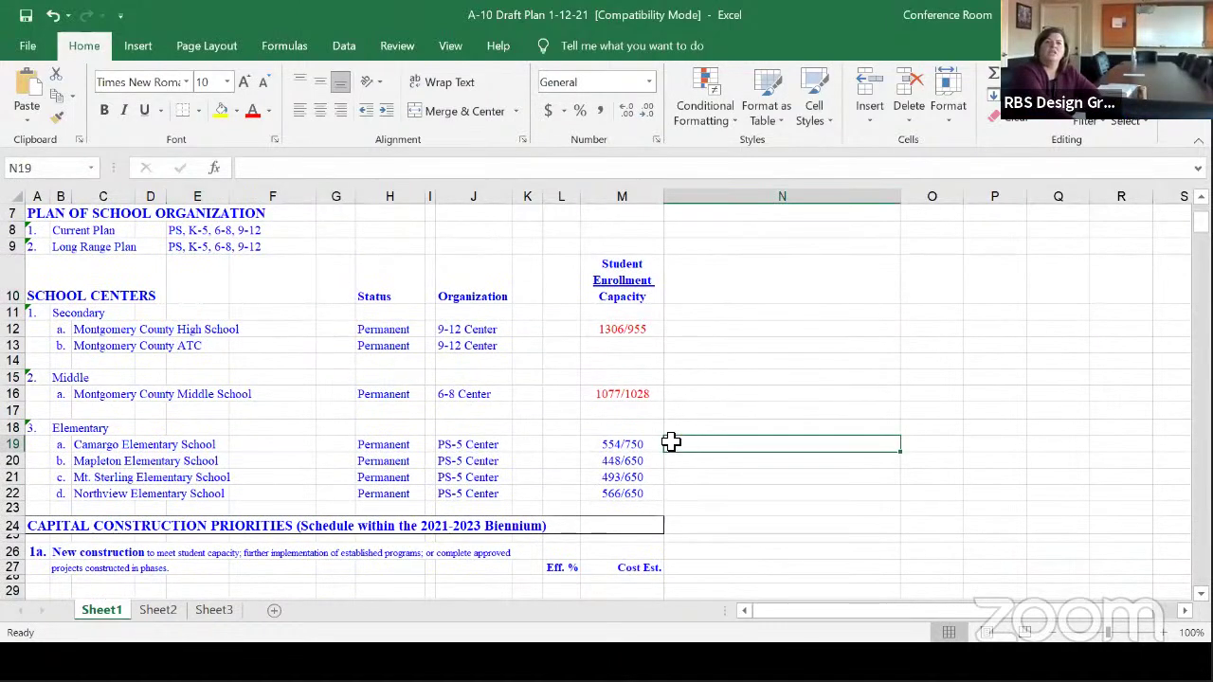
{"action": "left_click", "coordinate": [178, 261]}
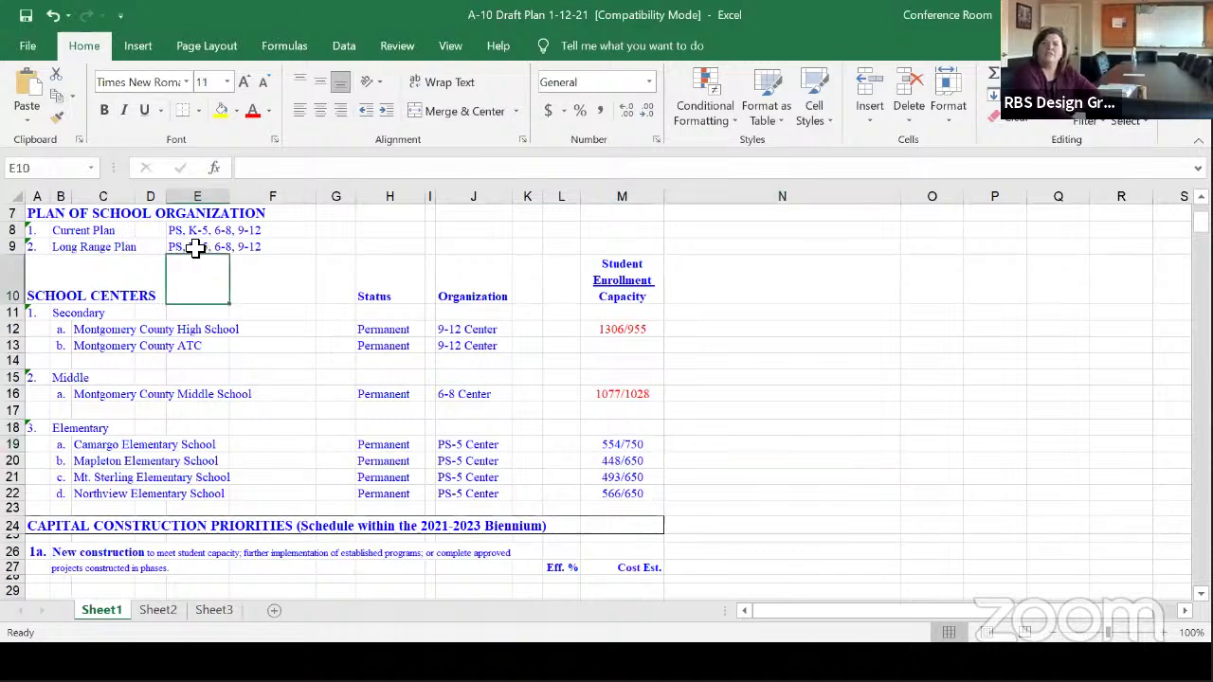
{"action": "left_click", "coordinate": [144, 247]}
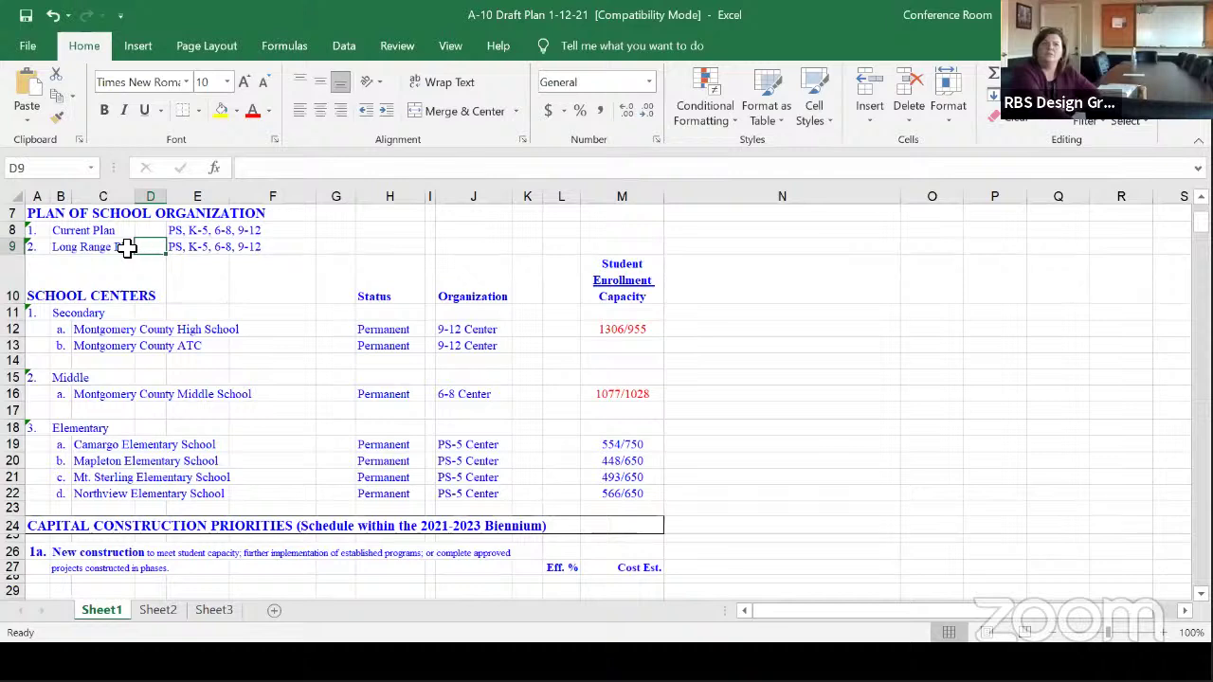
{"action": "left_click", "coordinate": [127, 247]}
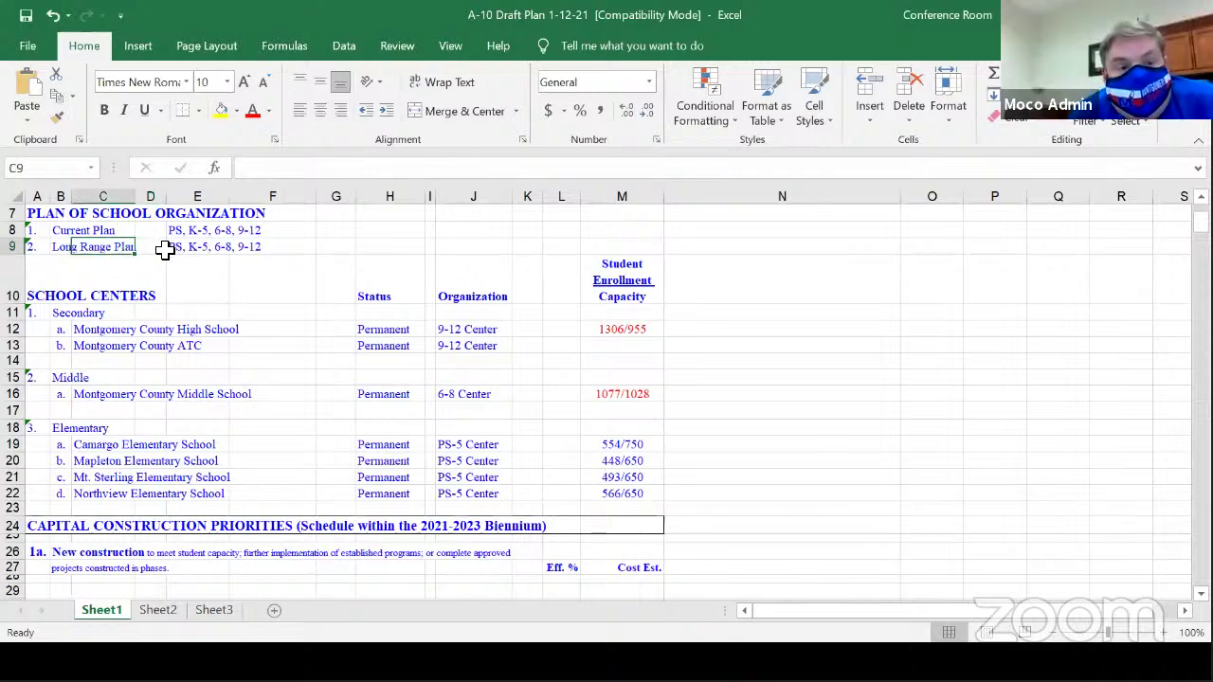